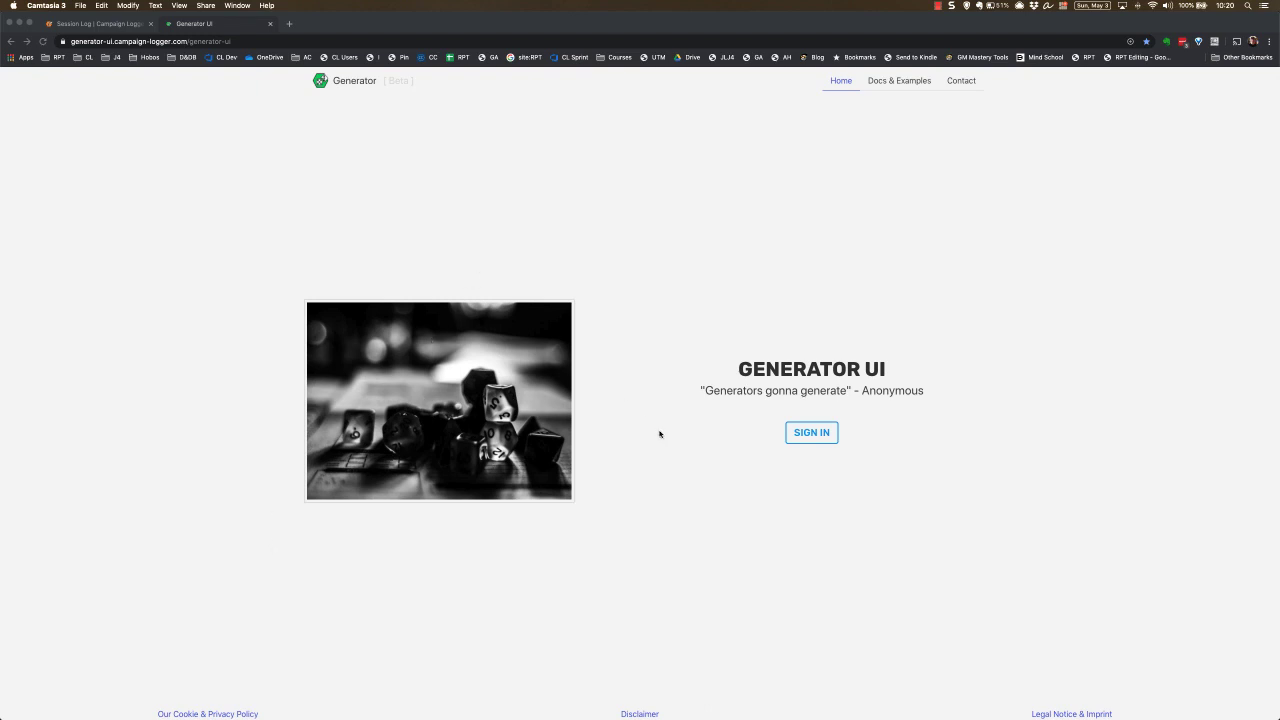
Sign in to Generator UI with the local account's e-mail address and password
click(760, 478)
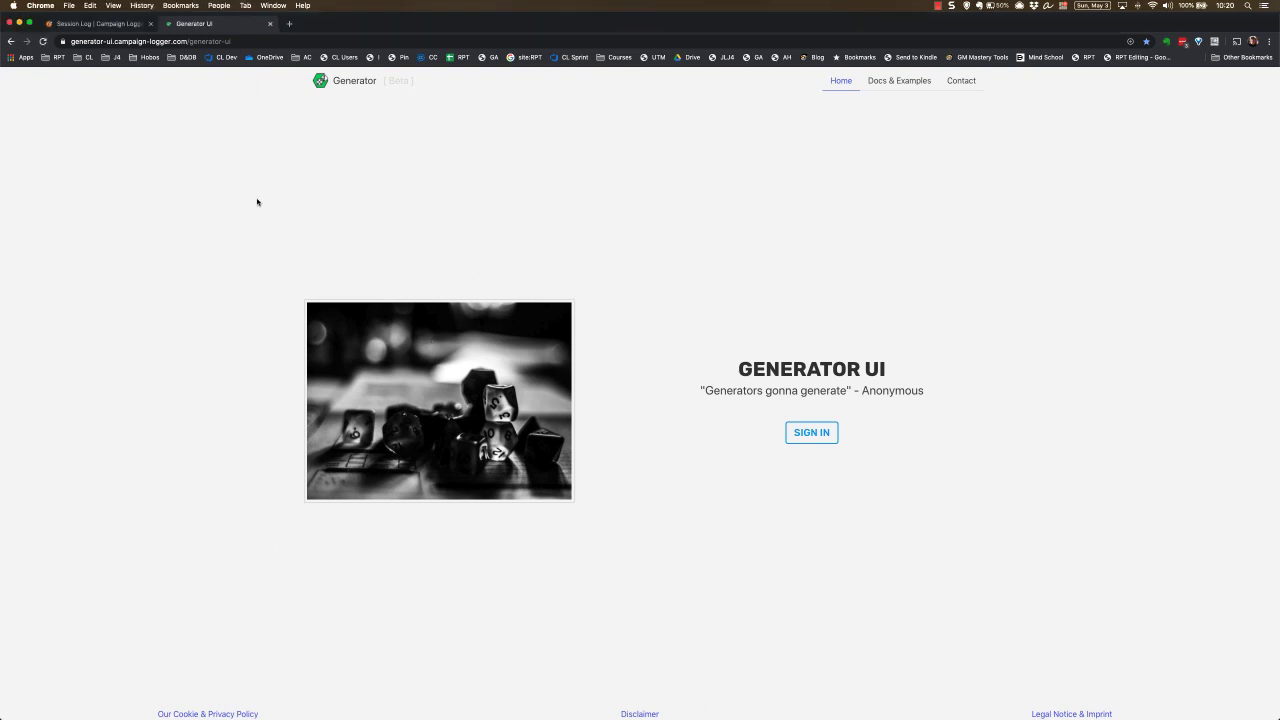
click(812, 441)
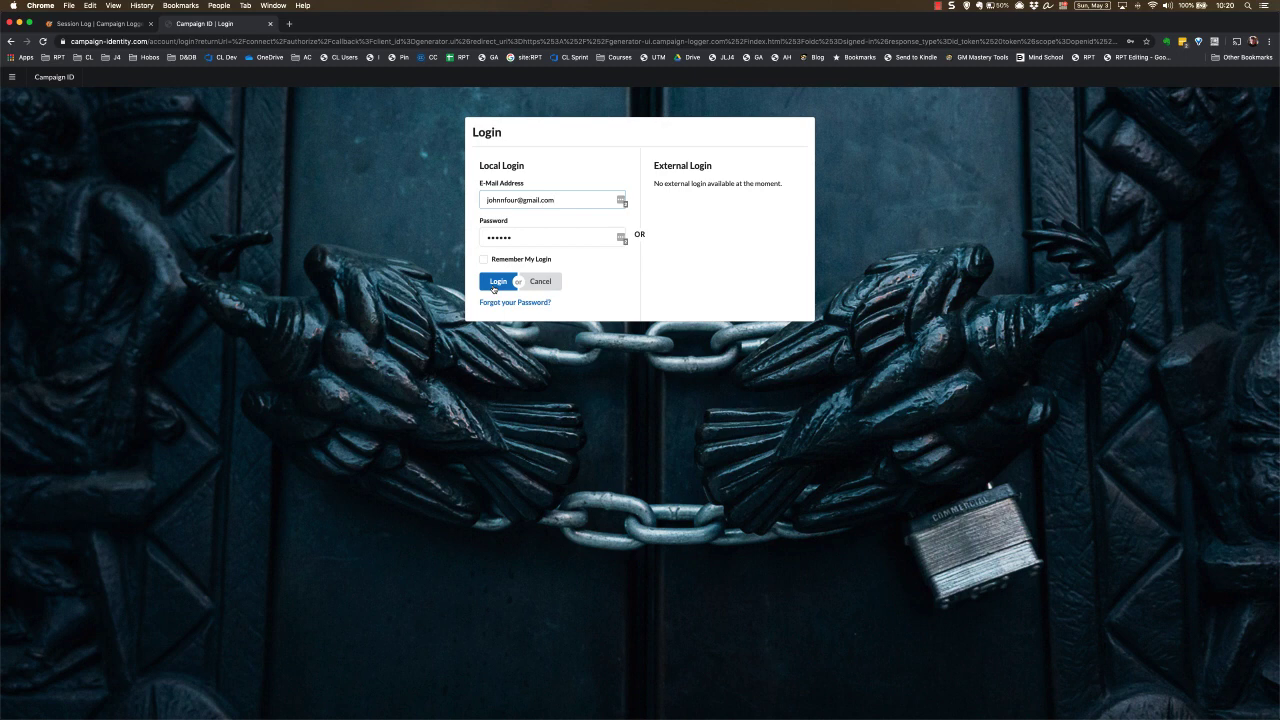
click(494, 282)
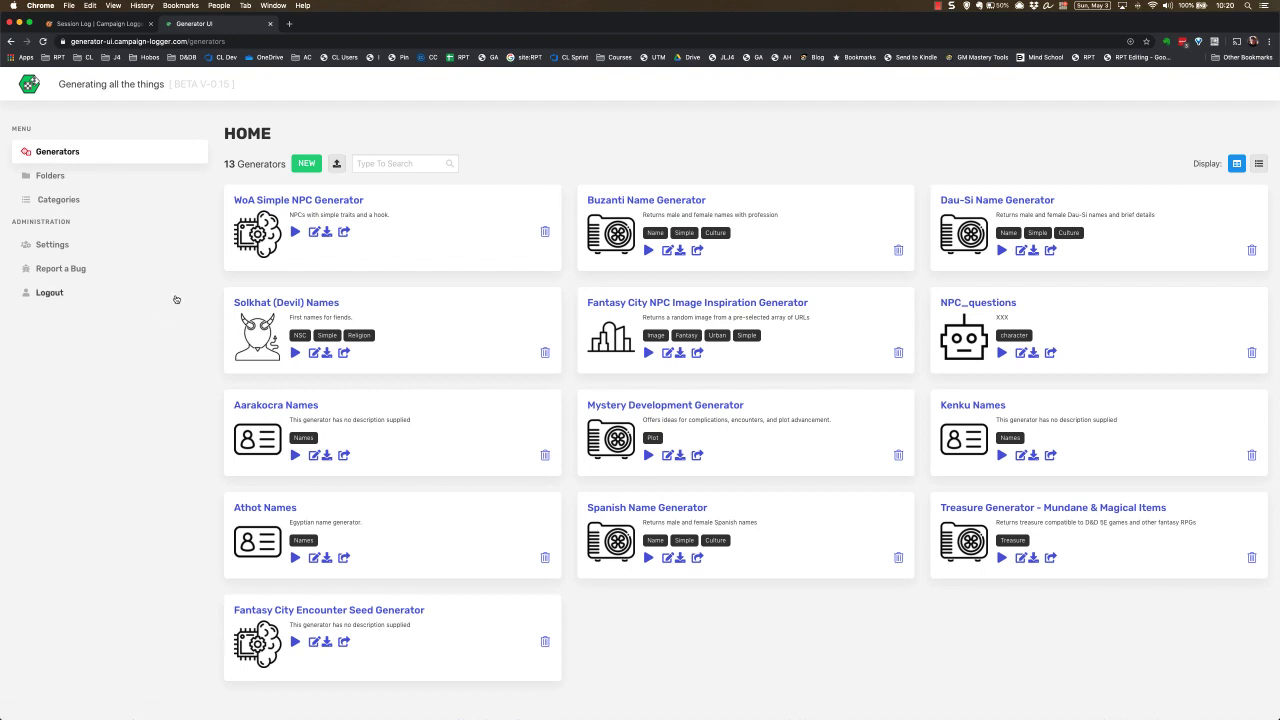
Look through the generator folders, collapse them, and expand the list of generator categories
click(50, 178)
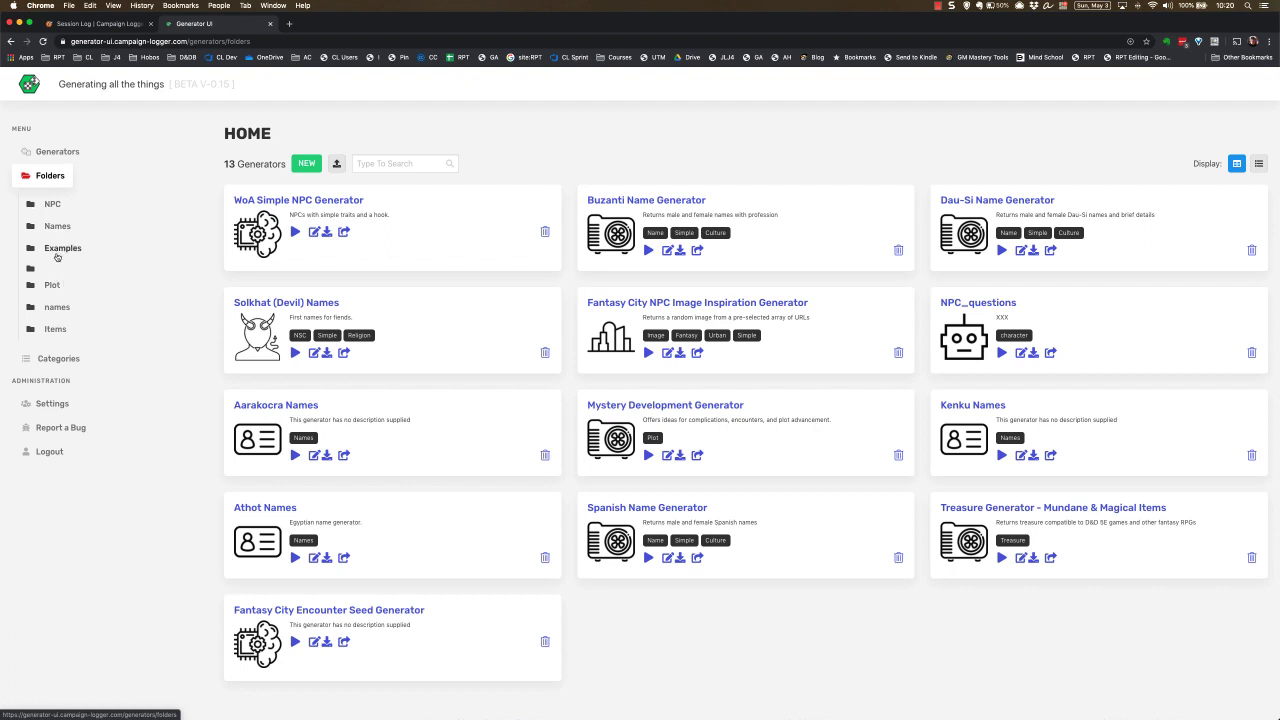
click(49, 178)
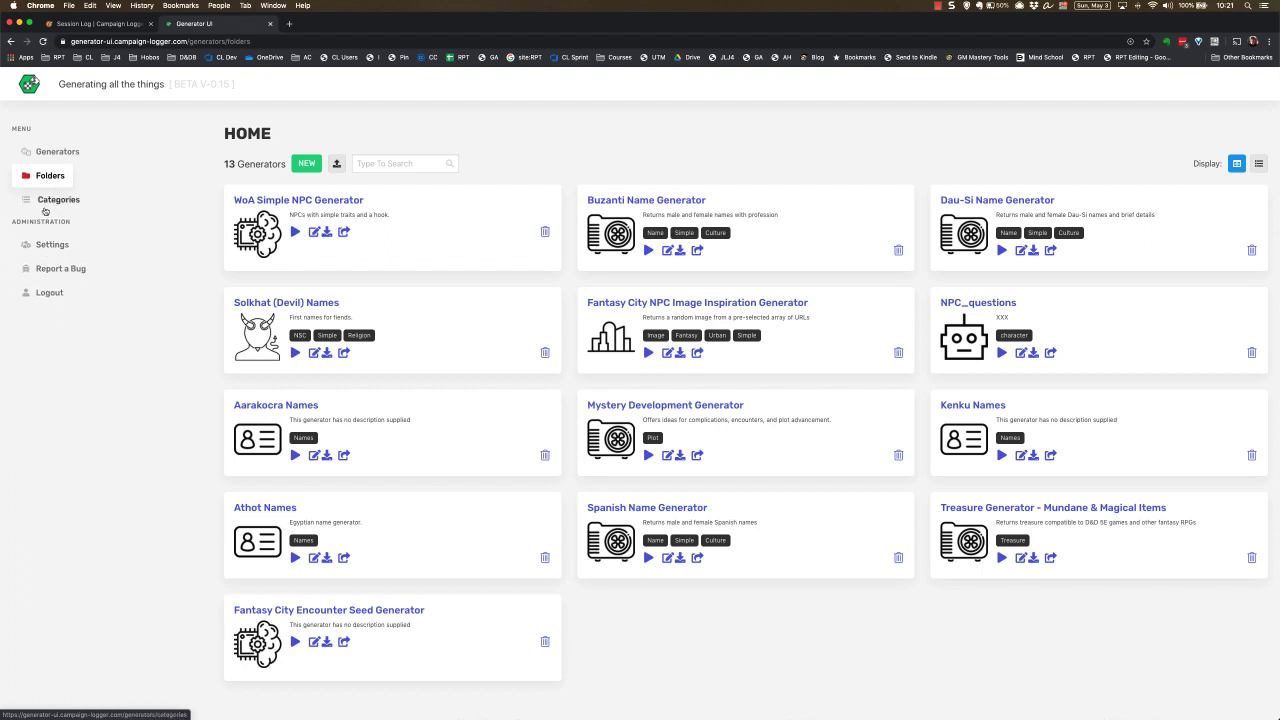
click(48, 200)
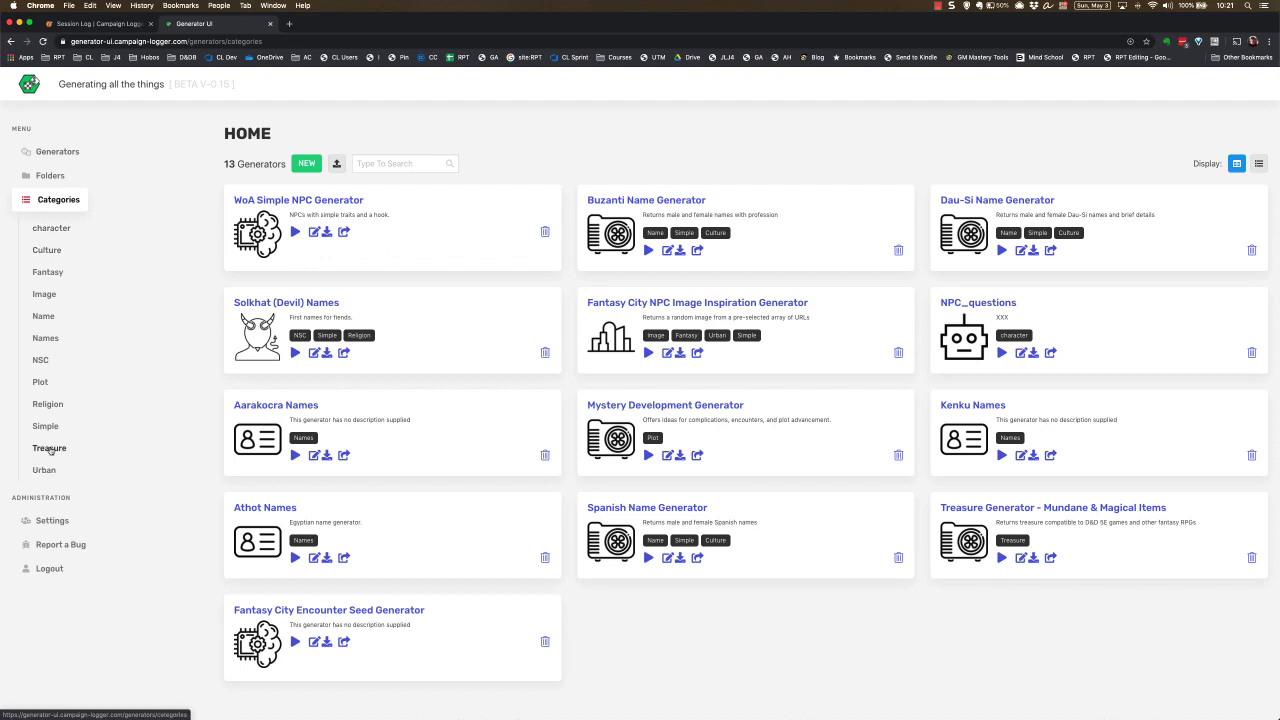
View the Name category's generators in the Campaign Logger session log and return to Generator UI
click(80, 27)
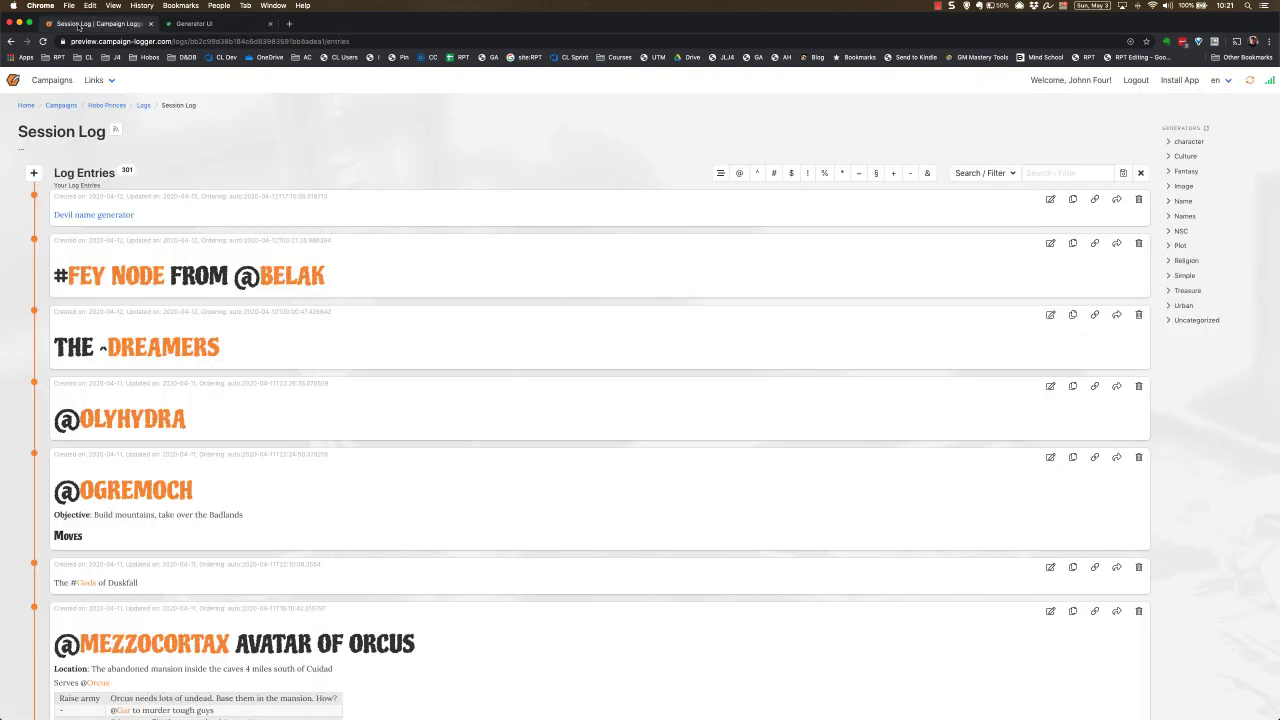
click(1169, 202)
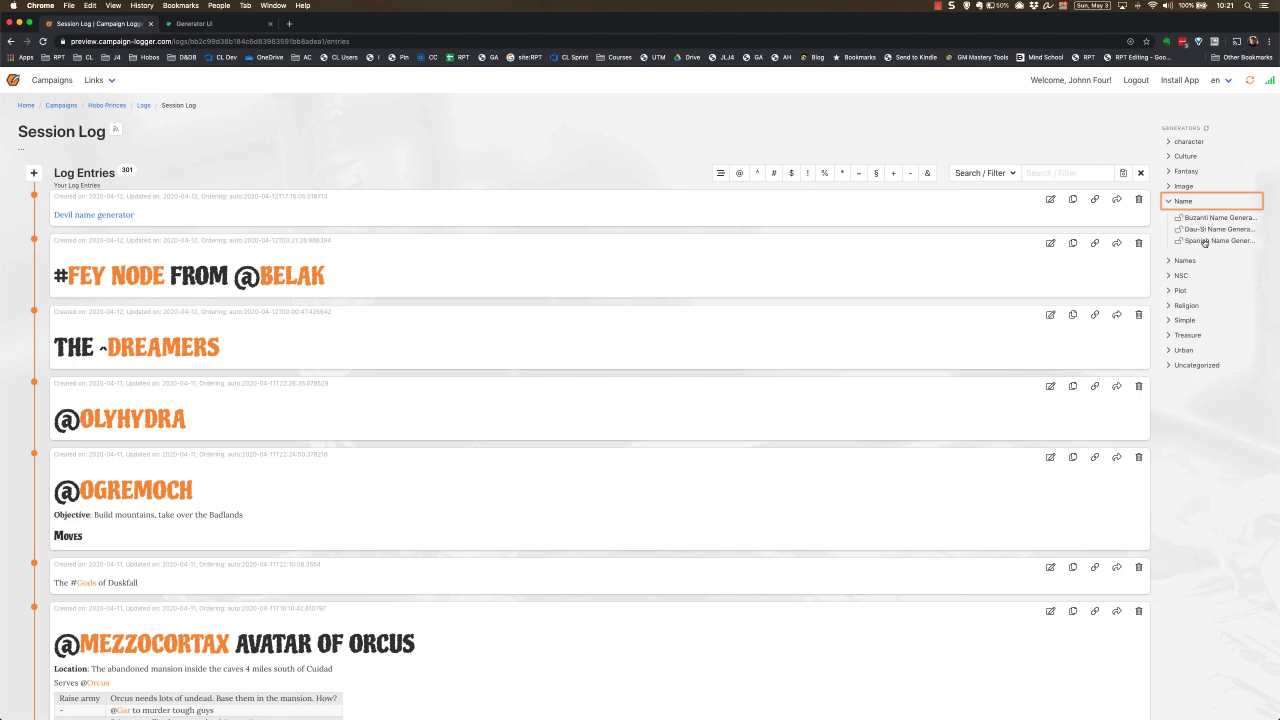
click(200, 24)
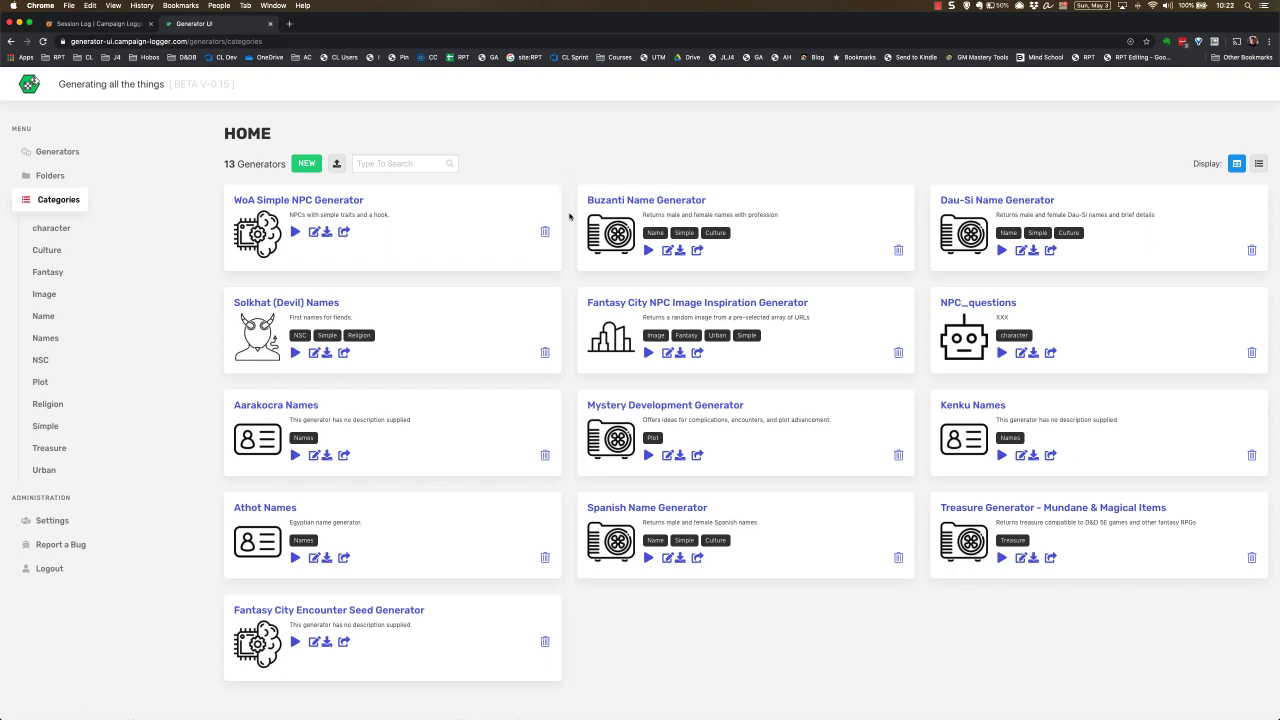
Collapse the categories list and review the profile settings, including interface, editor and backup options
click(52, 202)
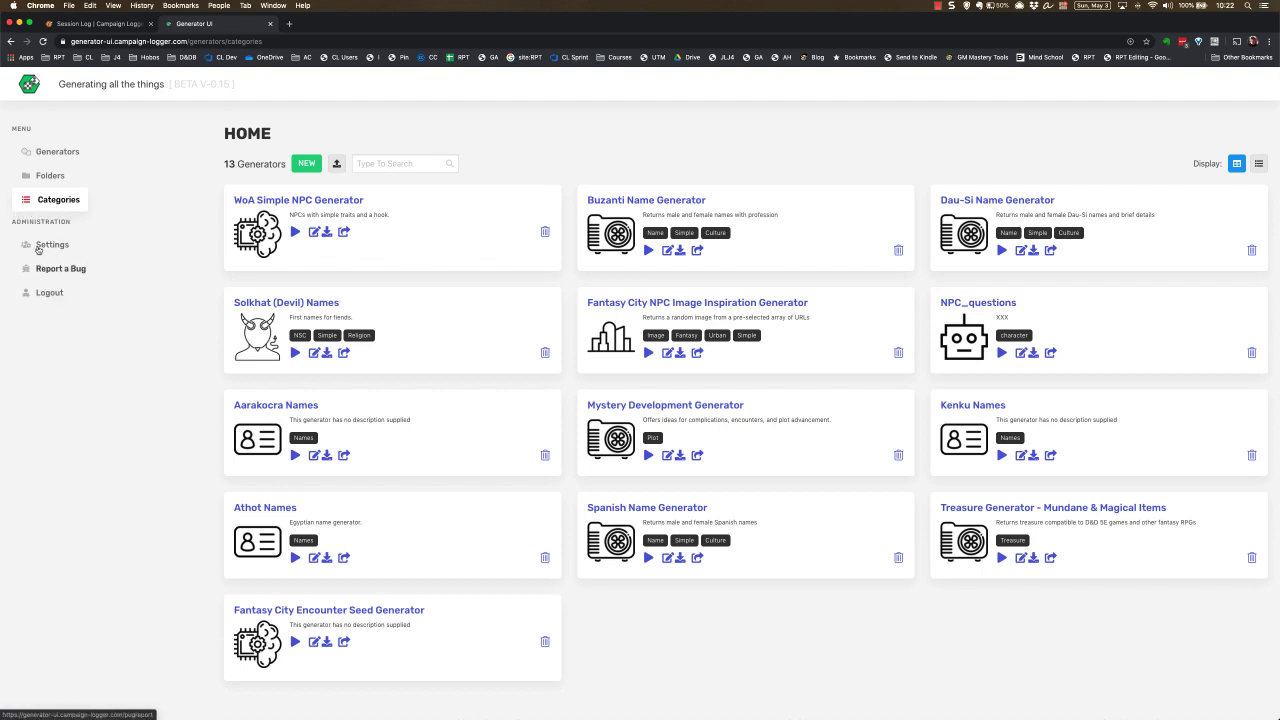
click(50, 246)
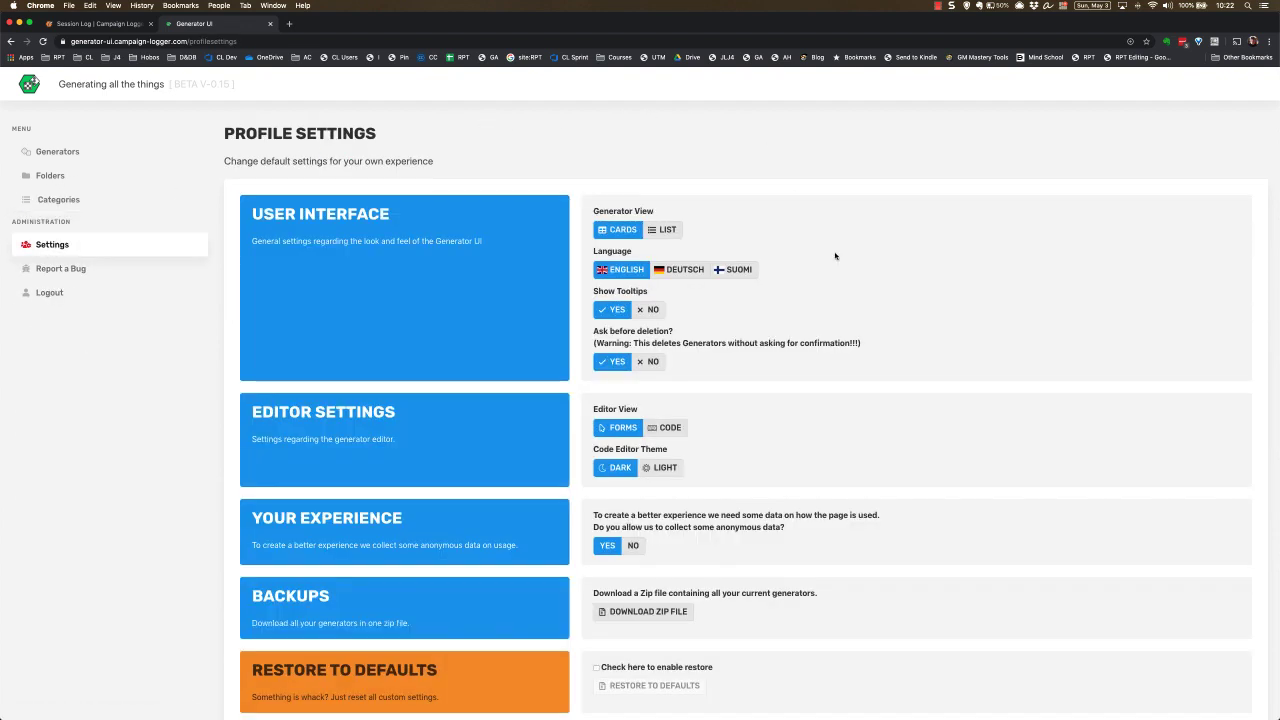
scroll(760, 300, down, 1)
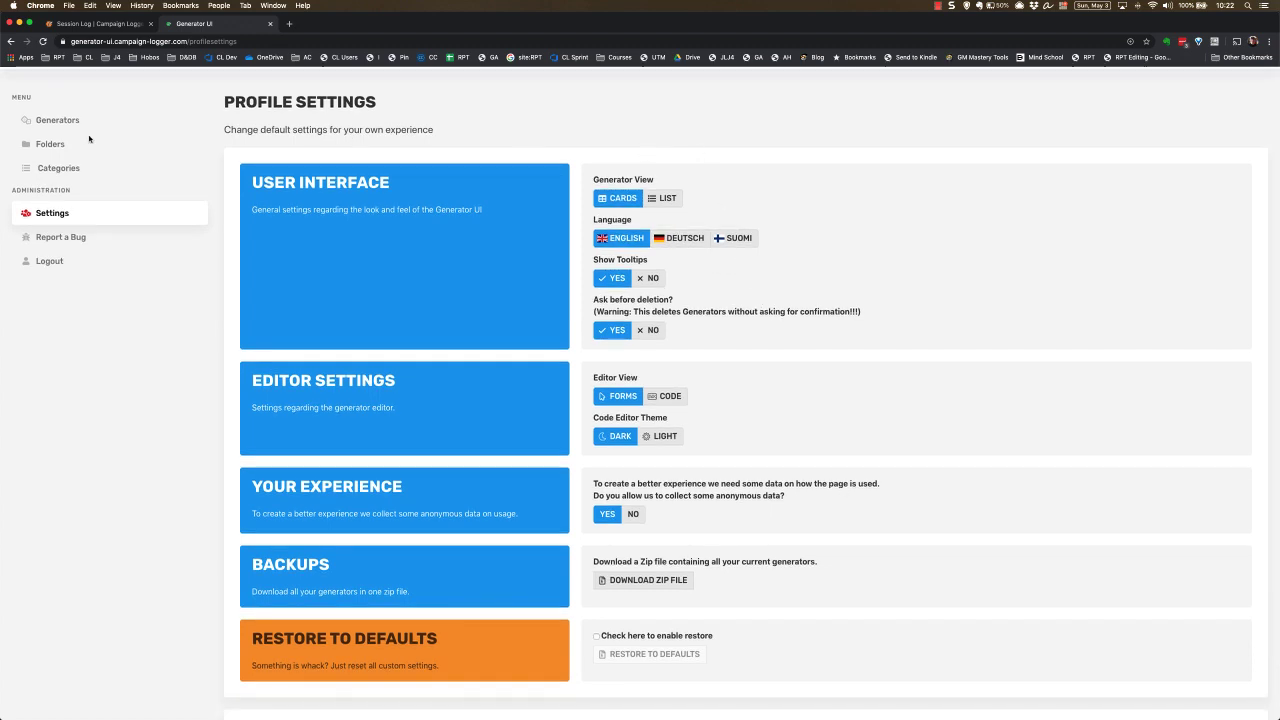
Search the home list of generators for "buz" and clear the search
click(55, 121)
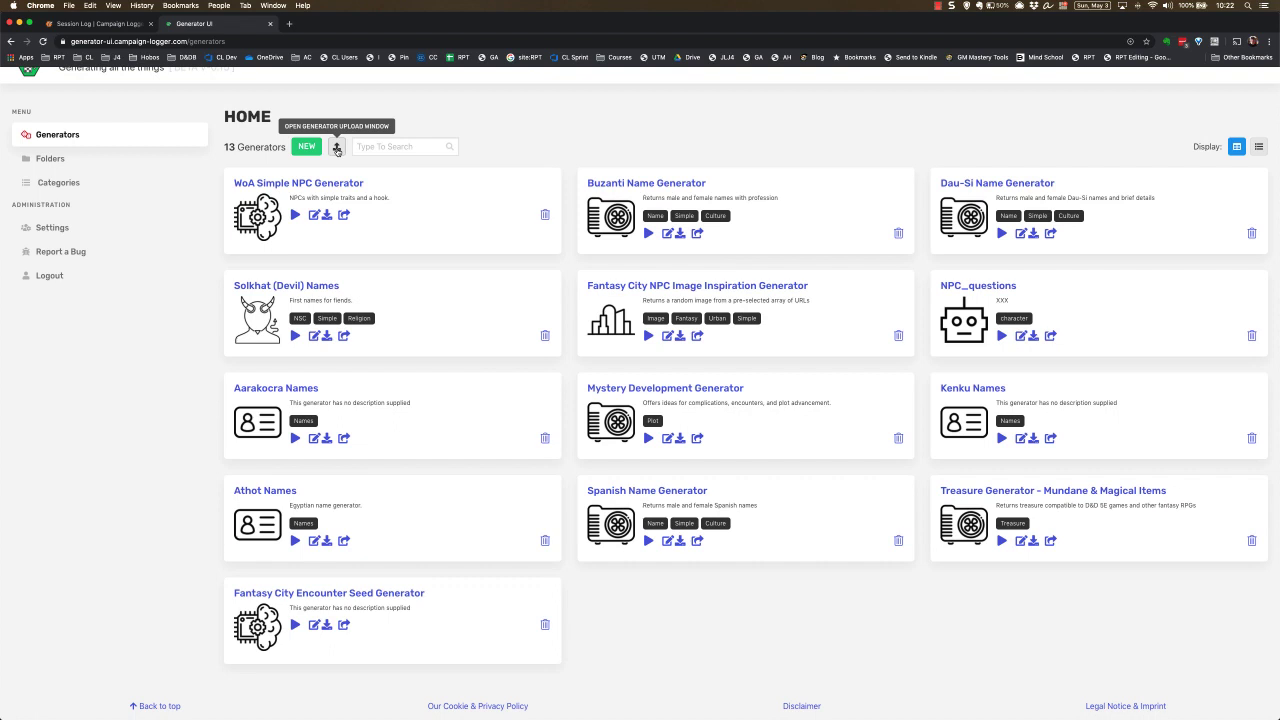
click(387, 147)
text(buz)
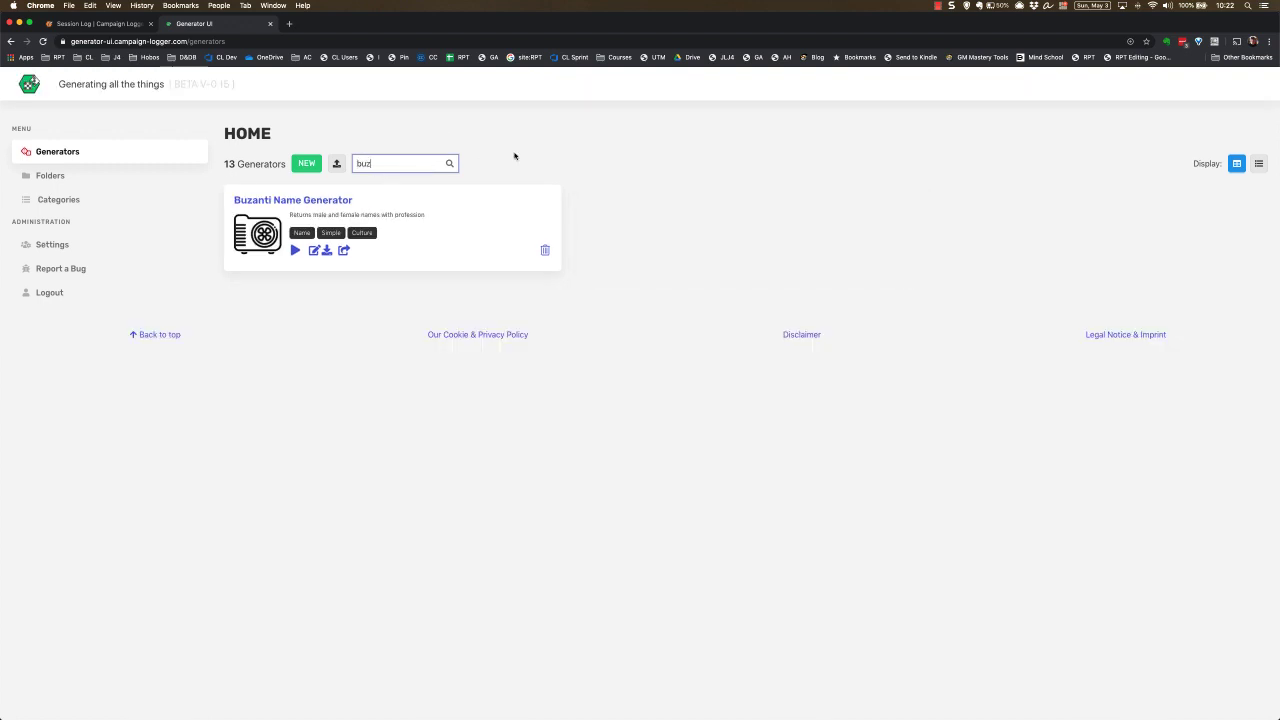
key(BackSpace)
key(BackSpace)
key(BackSpace)
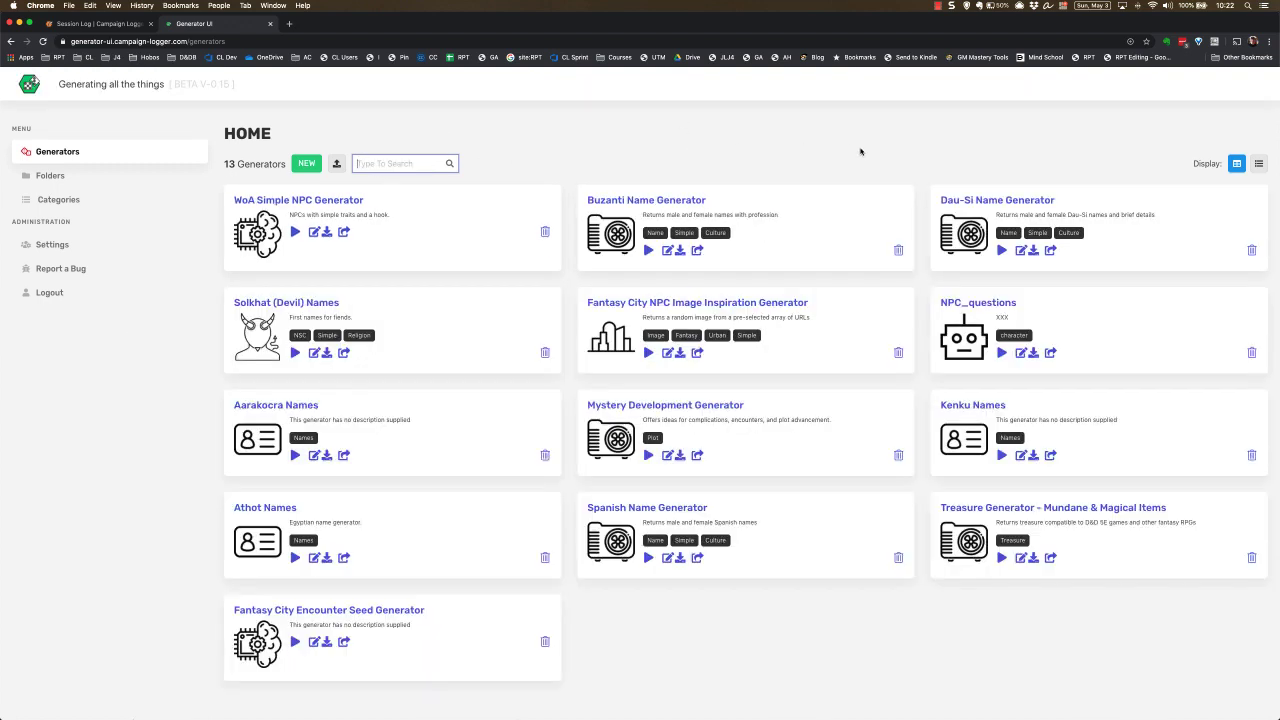
Display the generators as a list and switch back to the card view
click(841, 151)
click(1259, 163)
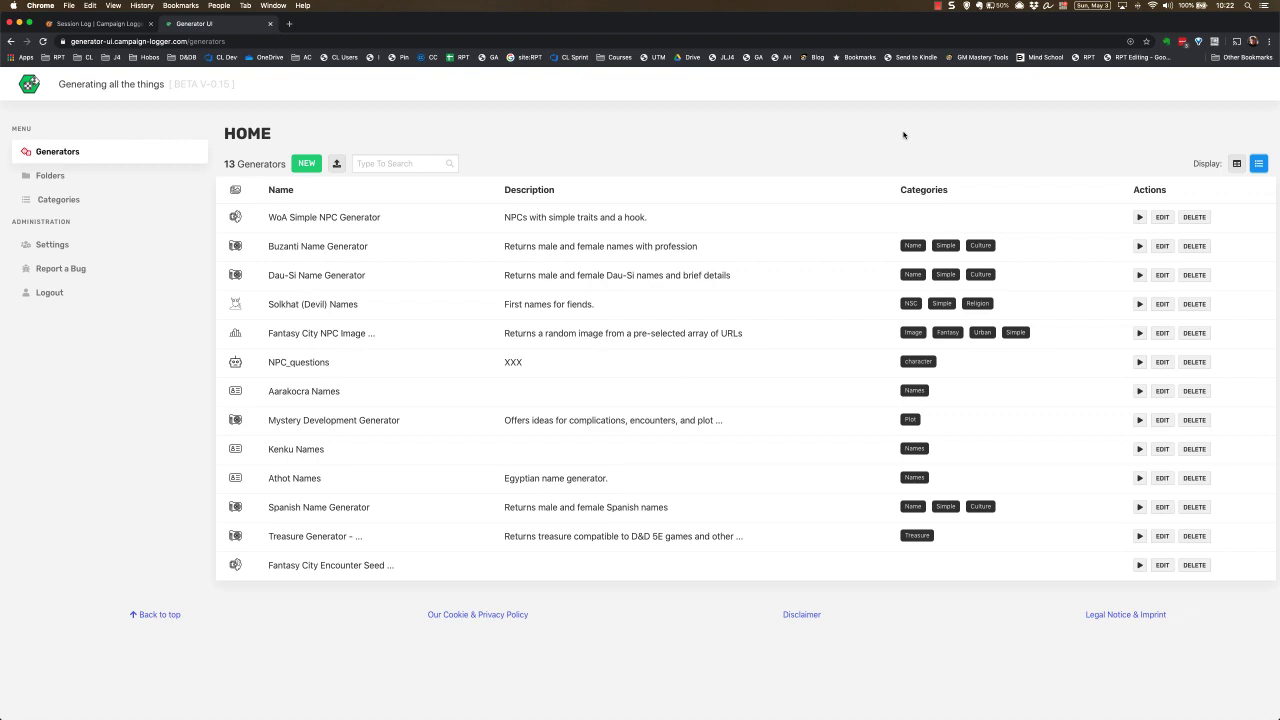
click(1237, 164)
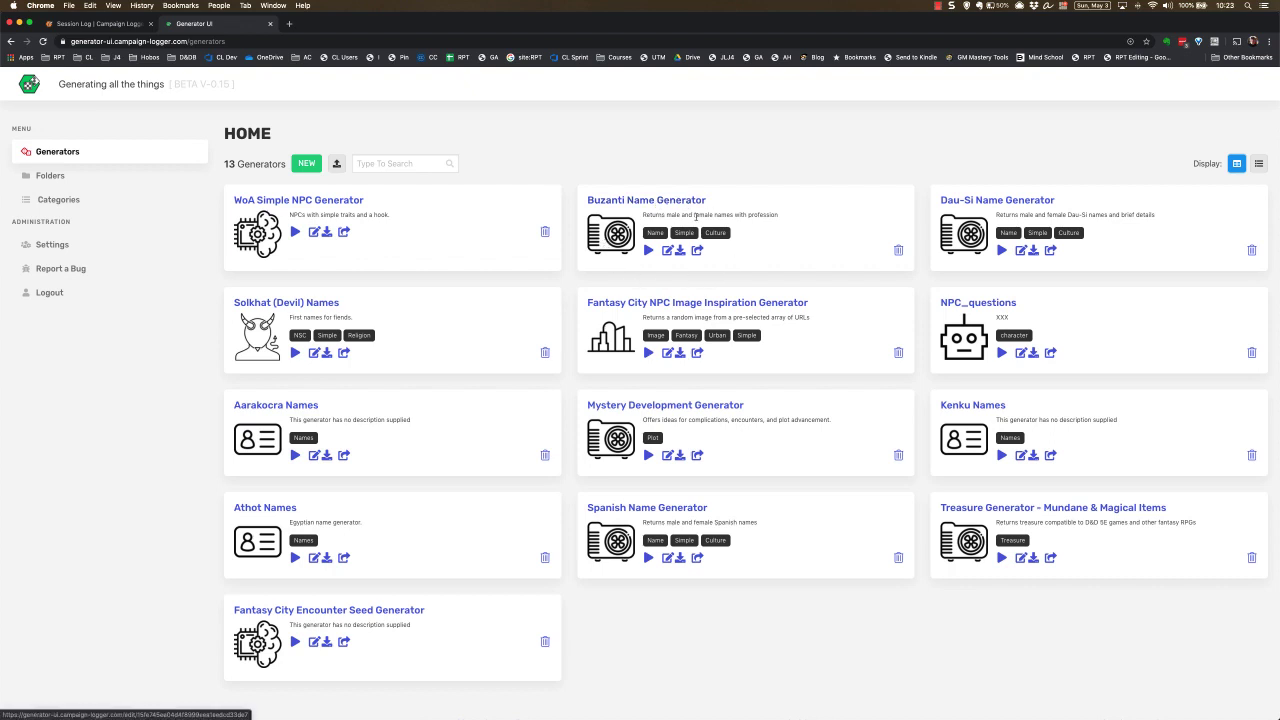
Examine the description and category tags on the Buzanti Name Generator card
drag(779, 215, 647, 215)
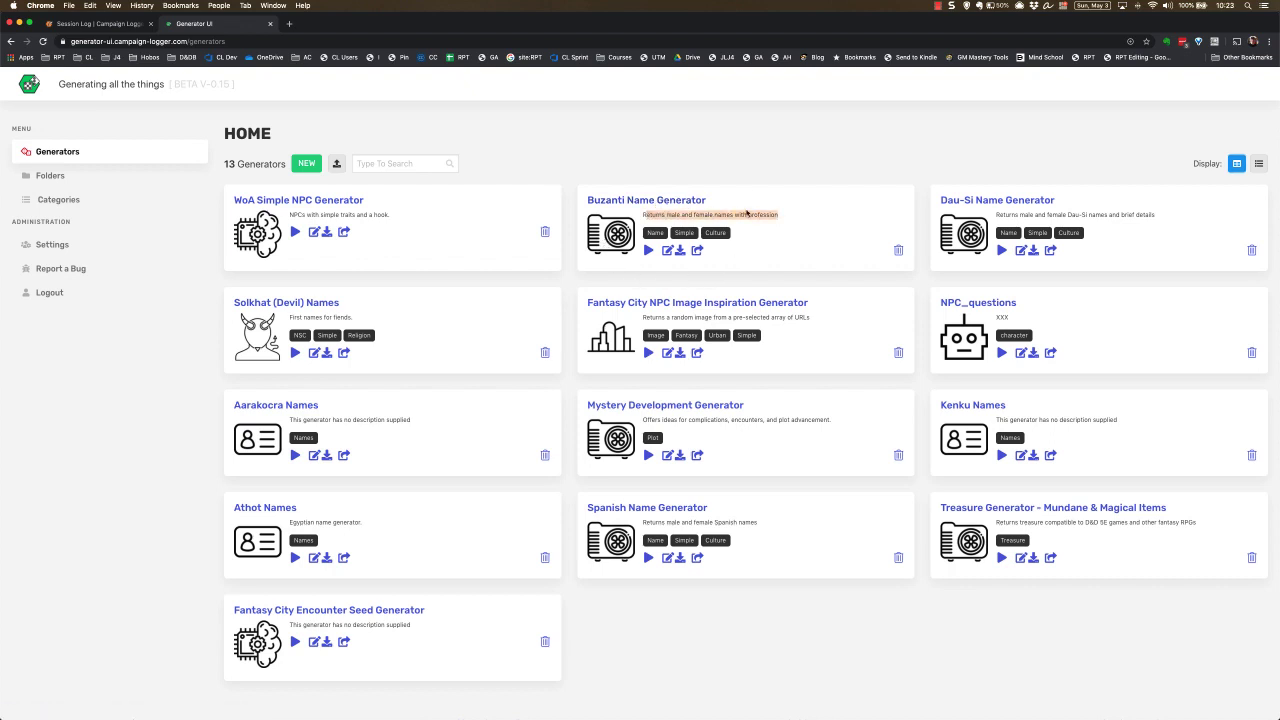
click(742, 172)
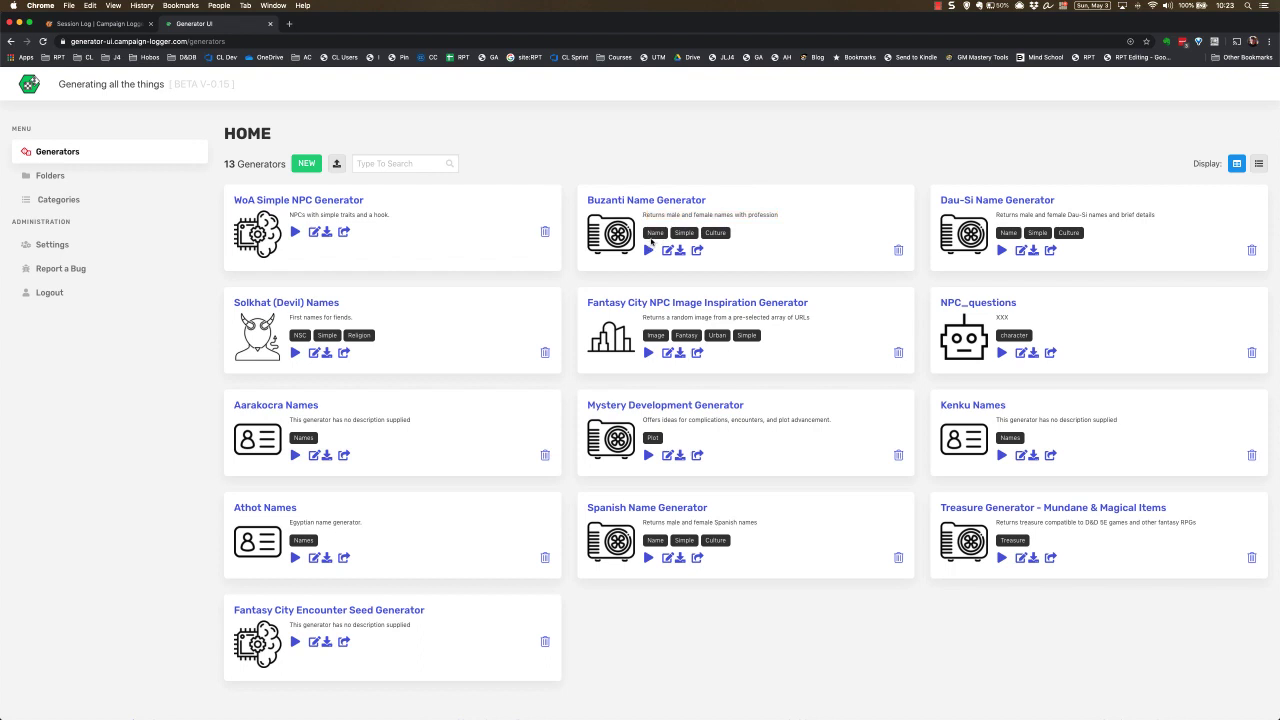
drag(738, 233, 645, 235)
click(783, 235)
Run the Buzanti Name Generator repeatedly, clearing the results between runs, and close its run window
click(647, 251)
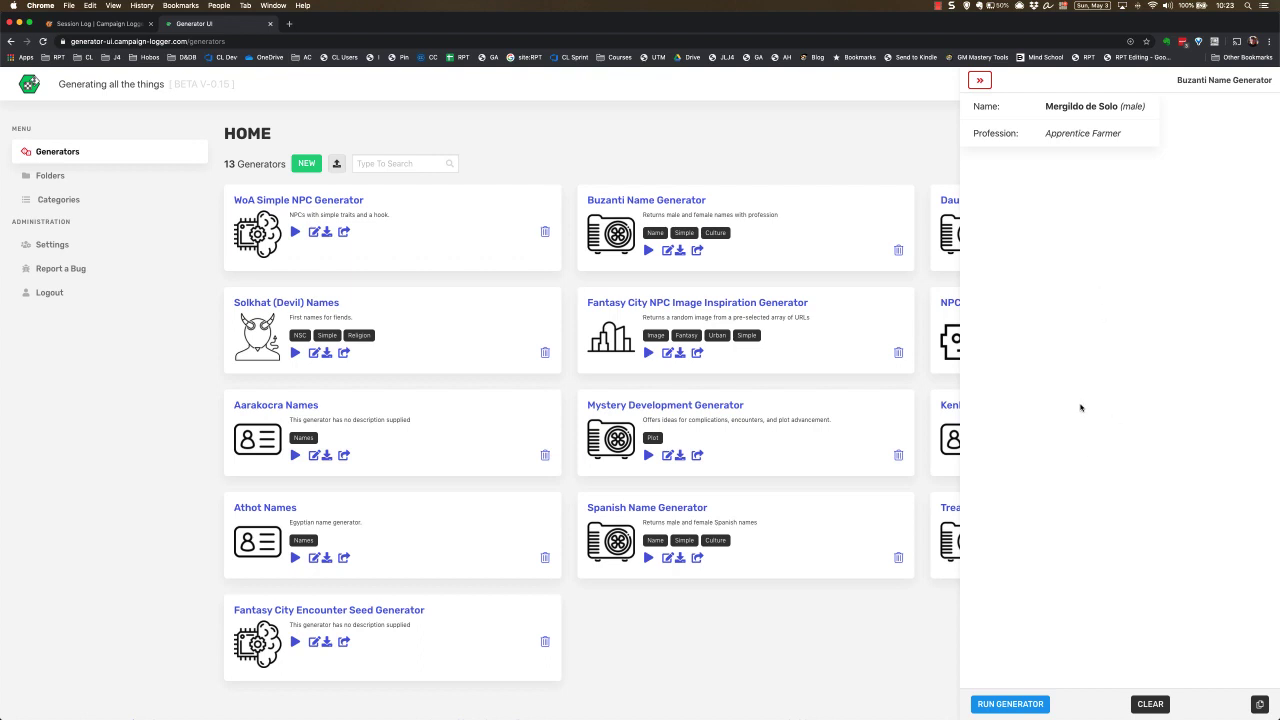
click(1151, 705)
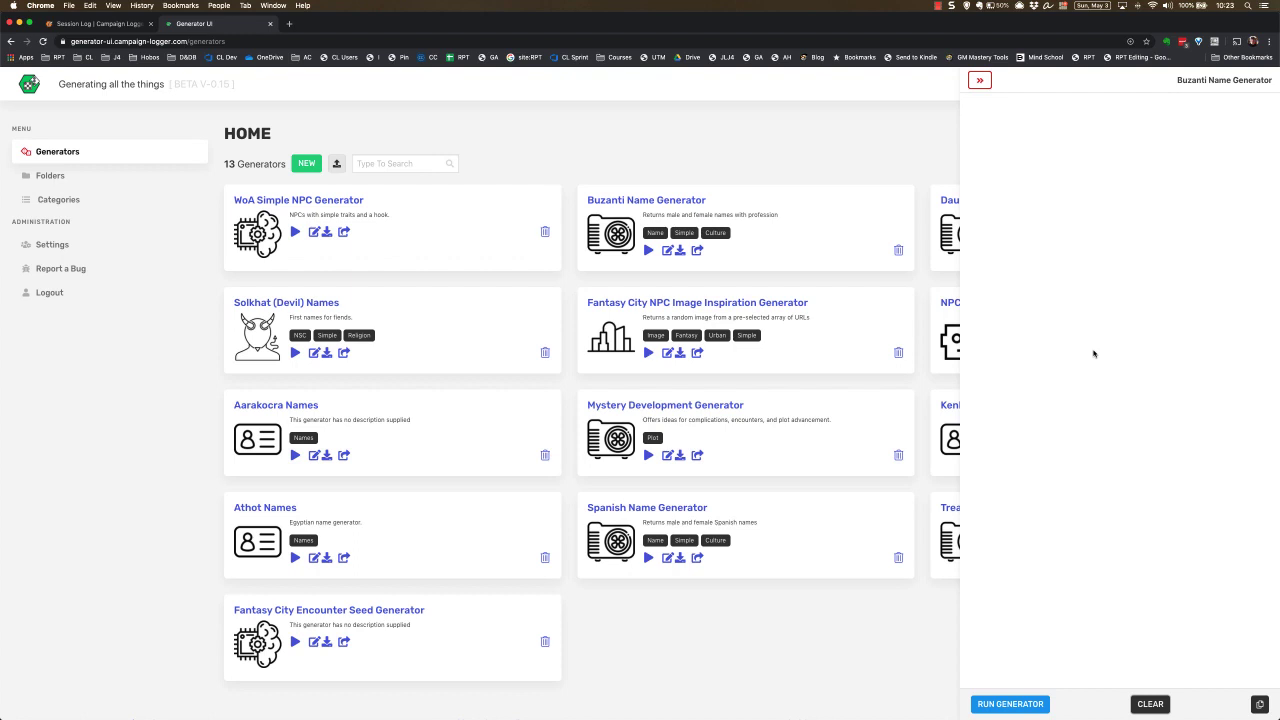
click(1017, 705)
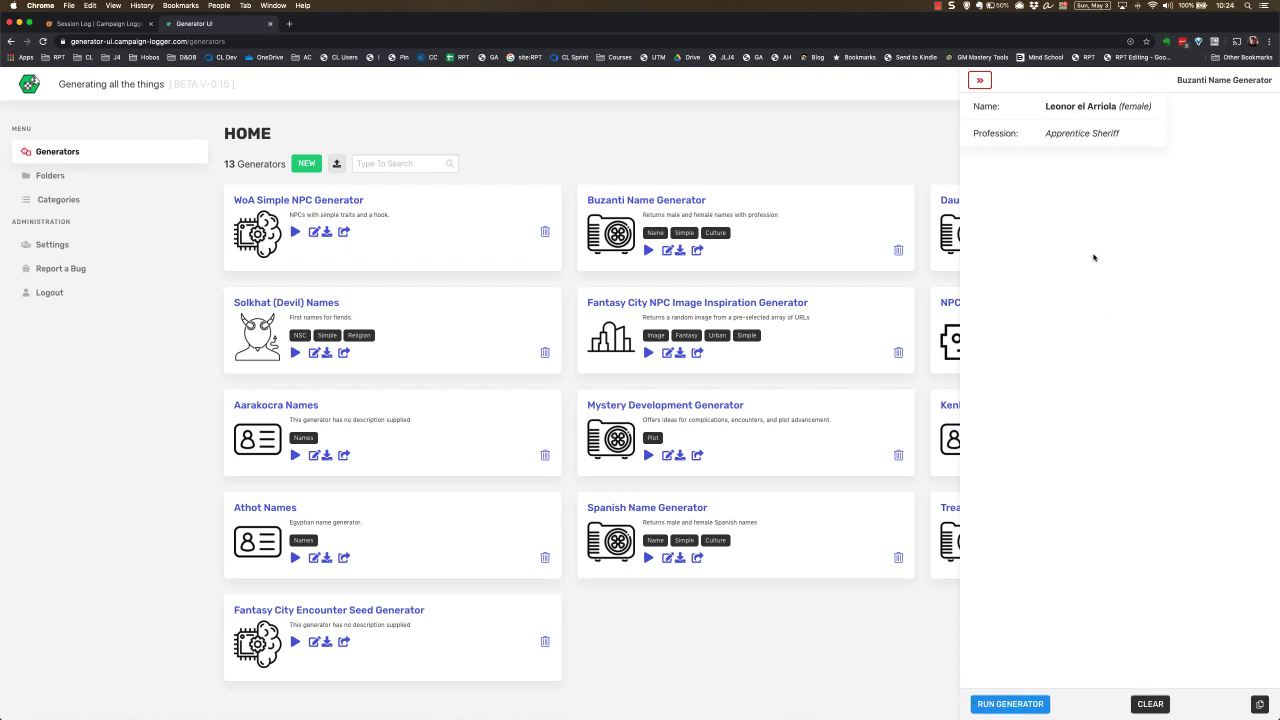
click(1017, 705)
click(1017, 705)
click(1017, 705)
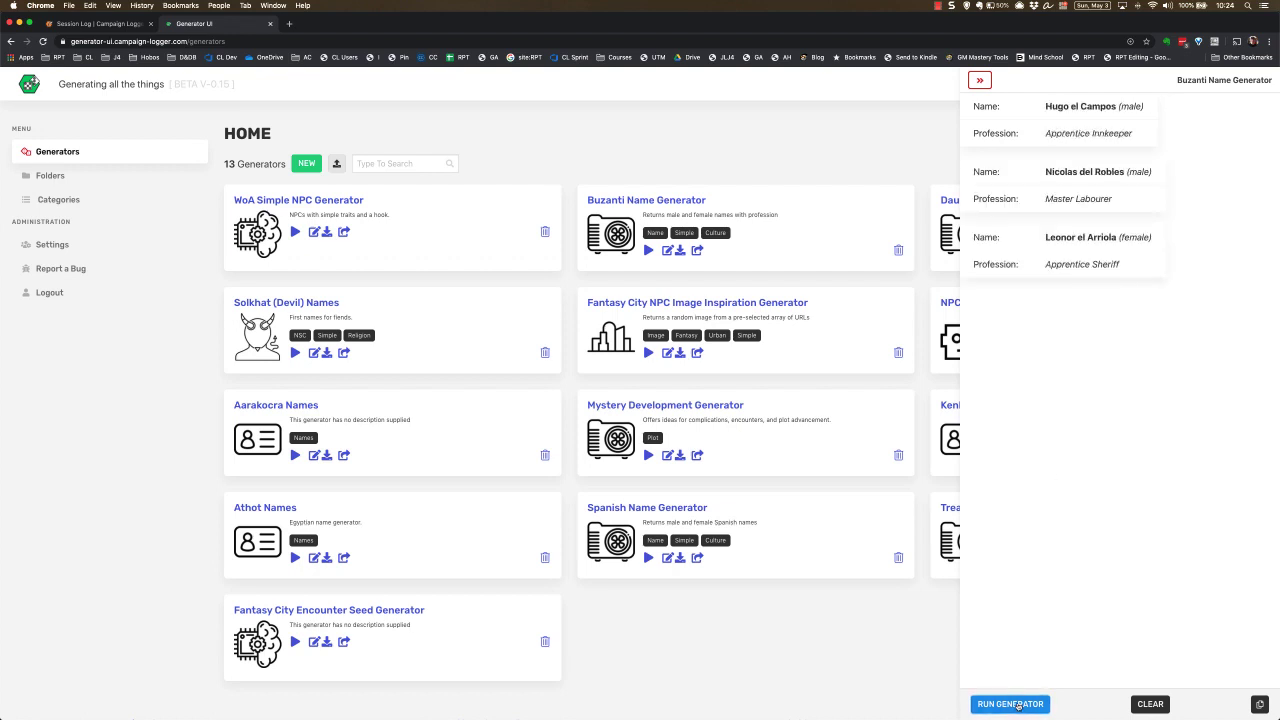
click(1160, 705)
click(1024, 705)
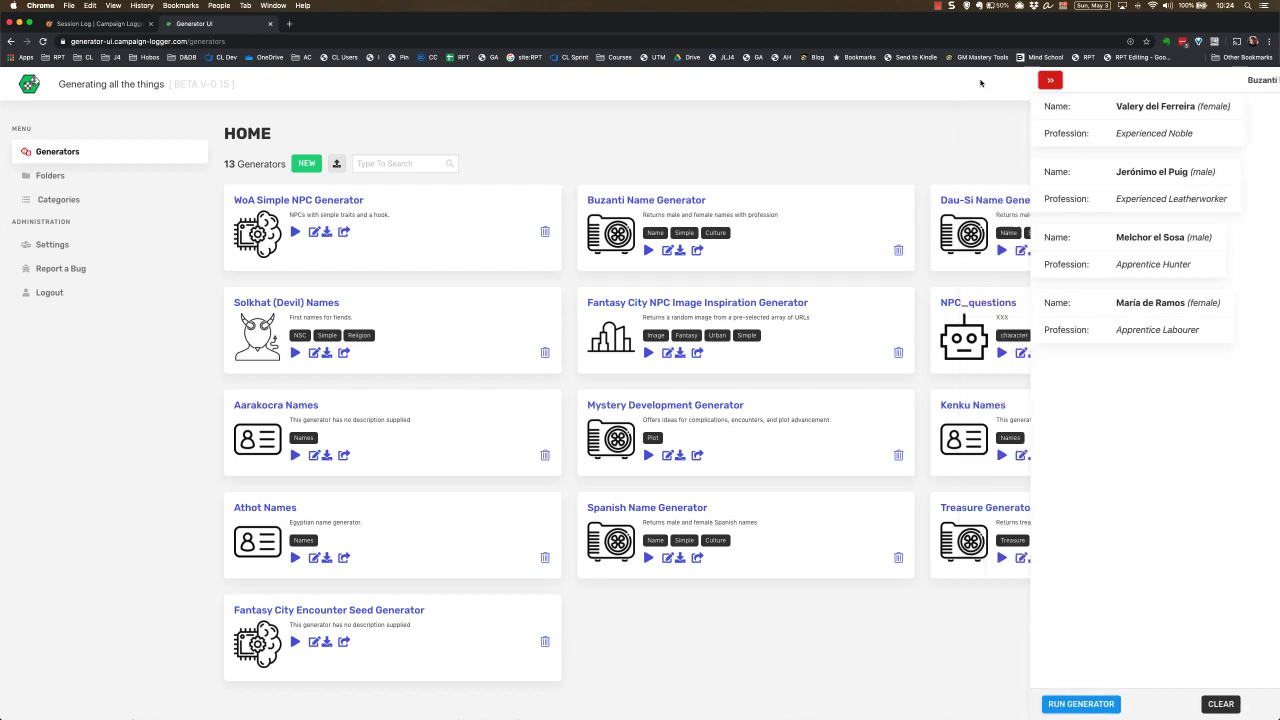
click(980, 80)
Start a new generator and examine its default name and description
scroll(526, 396, down, 1)
scroll(526, 396, down, 1)
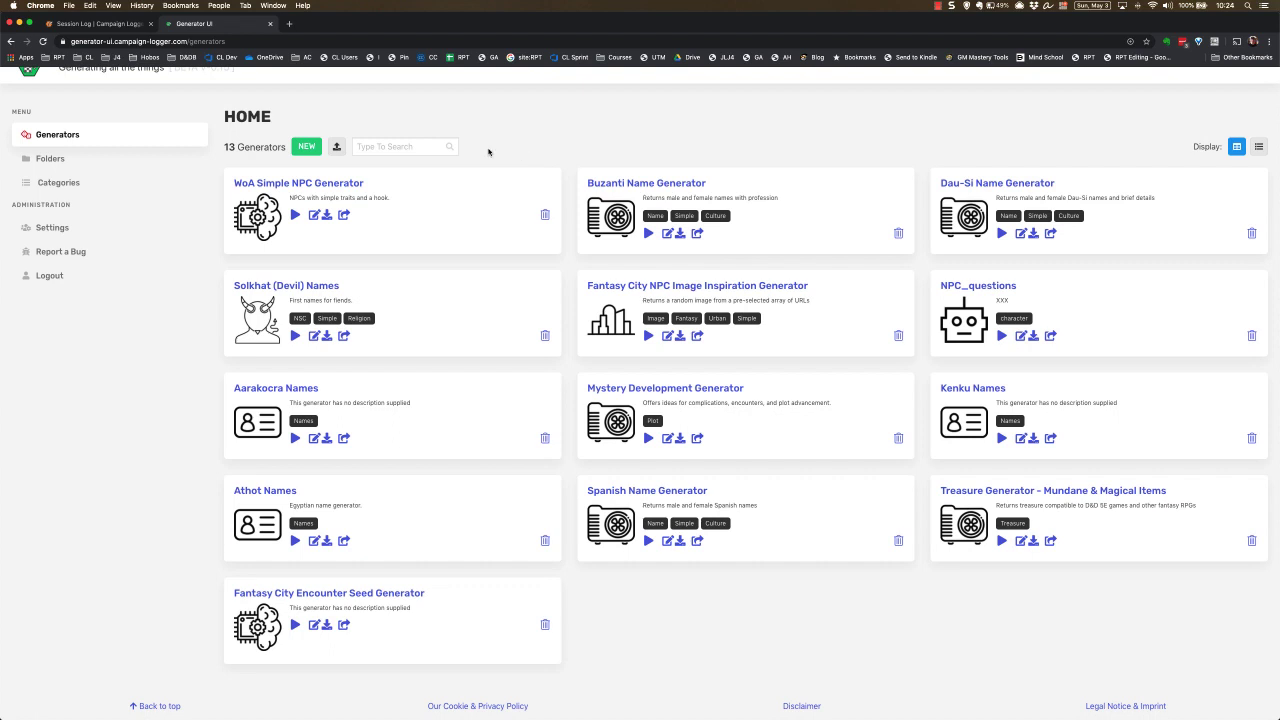
click(306, 147)
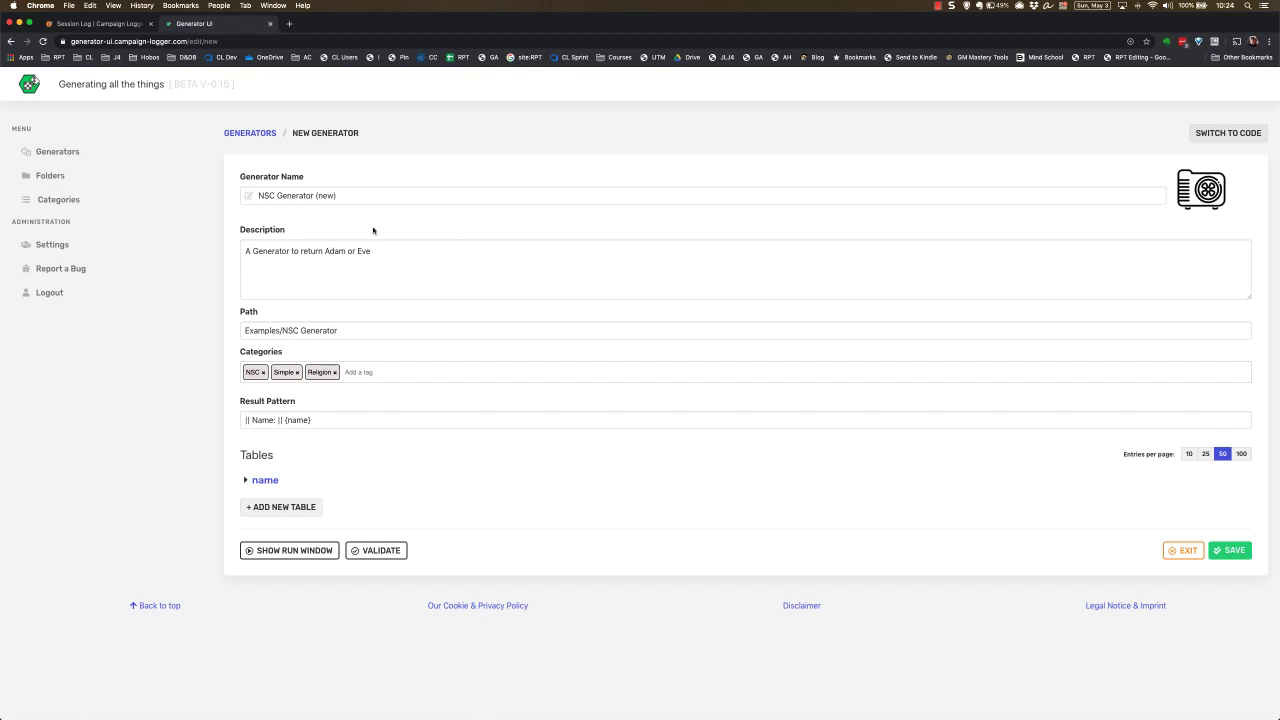
click(335, 197)
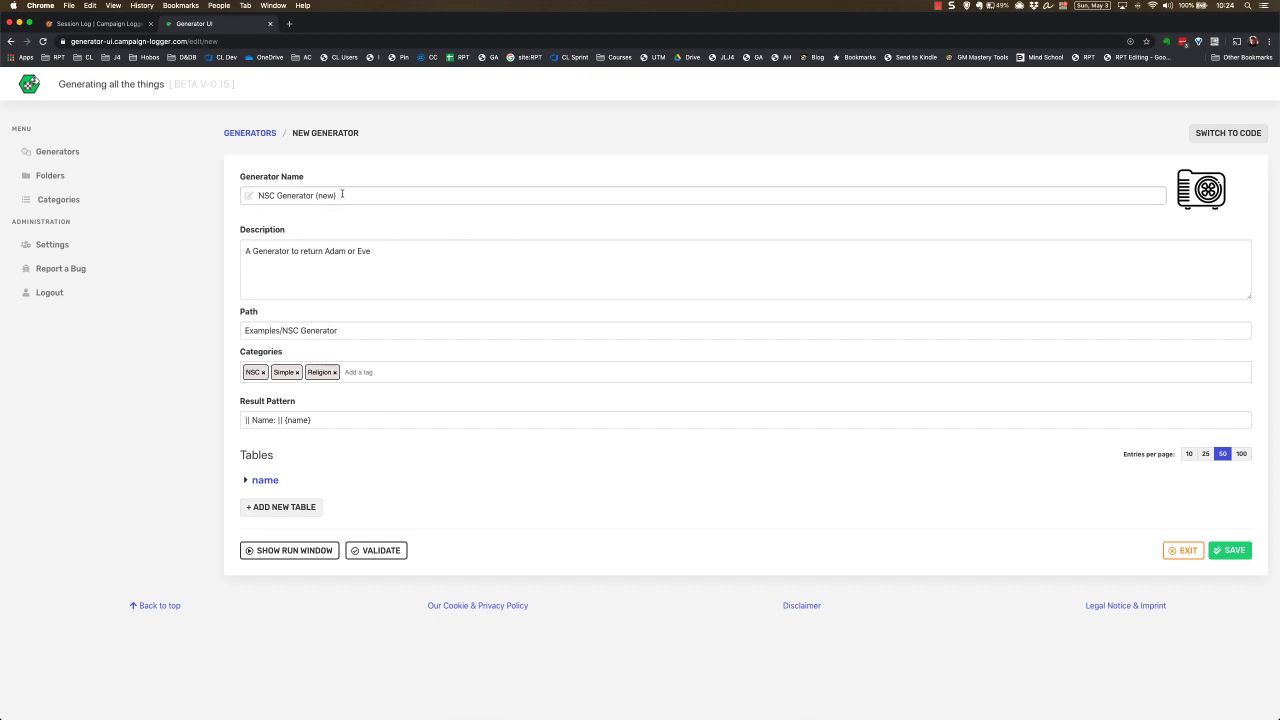
click(406, 255)
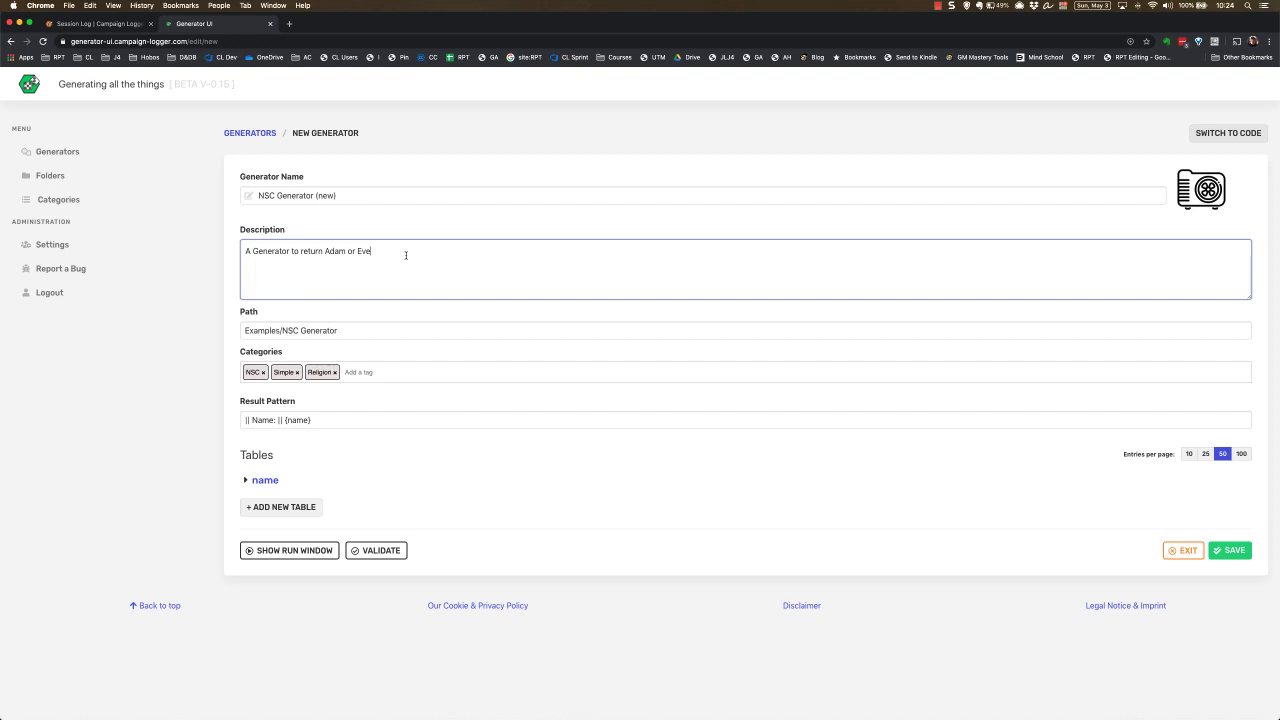
triple_click(312, 251)
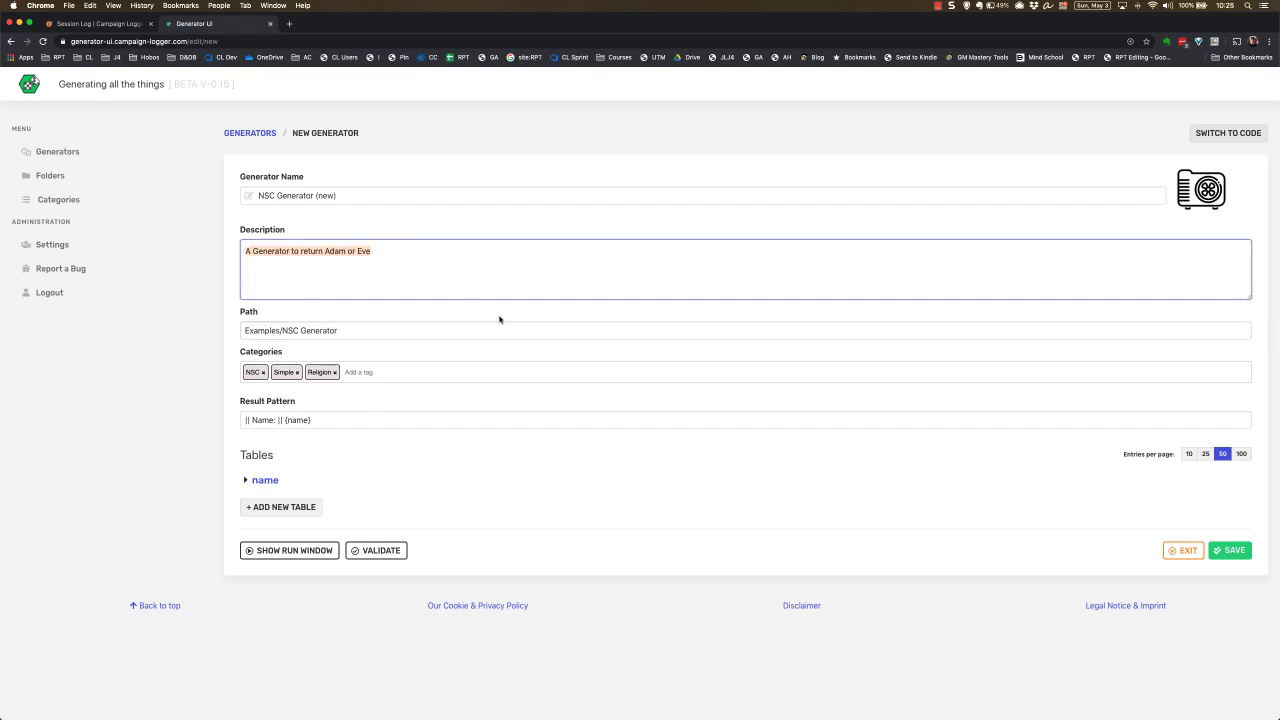
Extend the new generator's path to Examples/NSC Generator/Path1/Path2
click(380, 335)
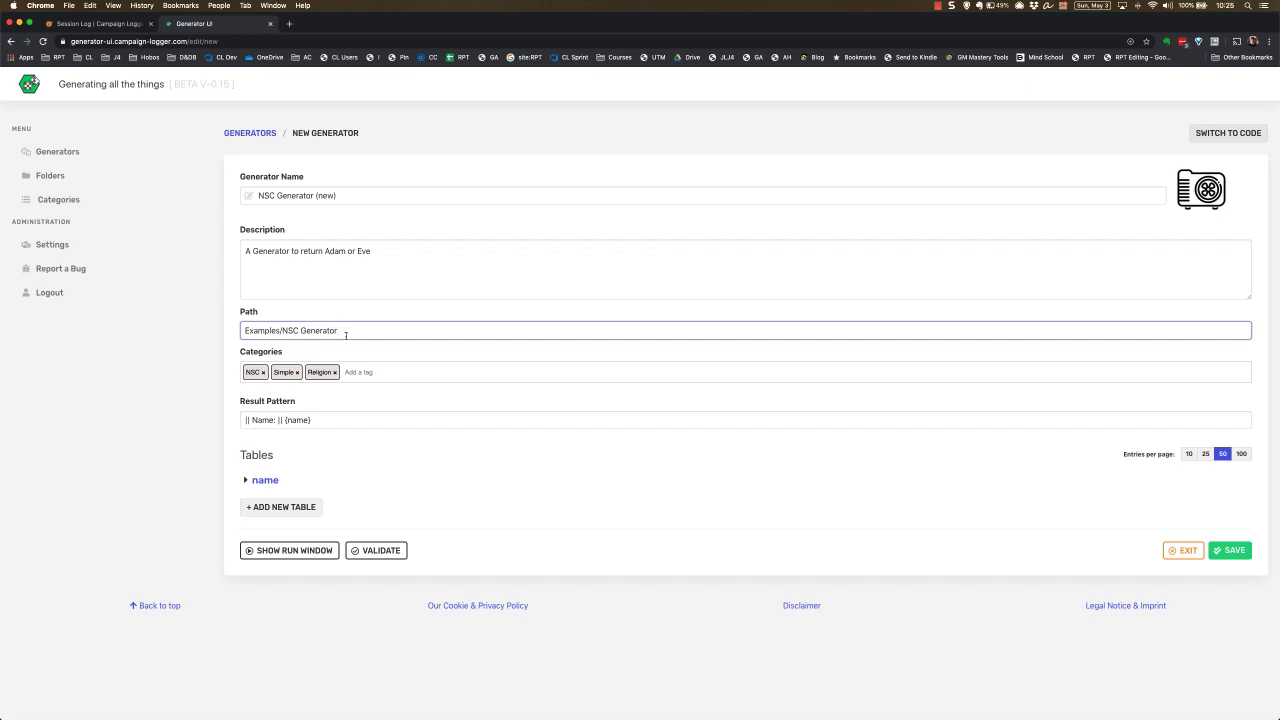
double_click(247, 330)
click(428, 330)
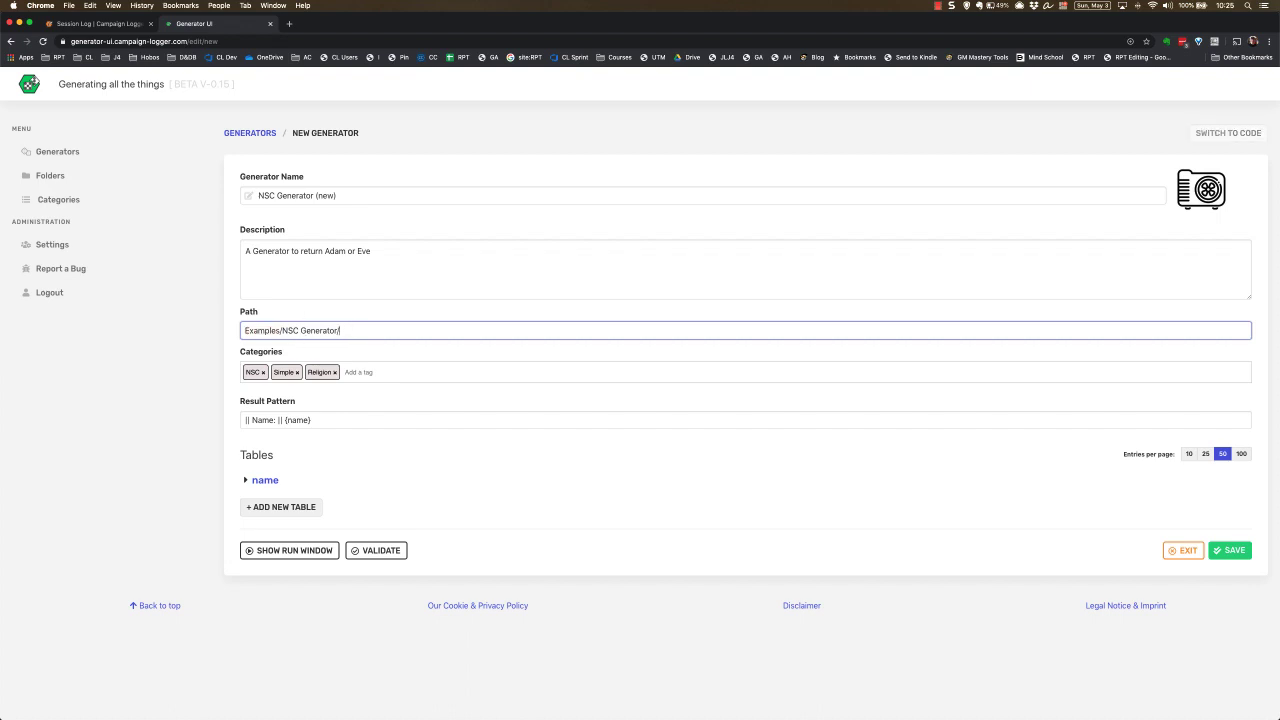
text(/Path1/Path2)
Examine the new generator's categories and the parts of its result pattern
click(359, 372)
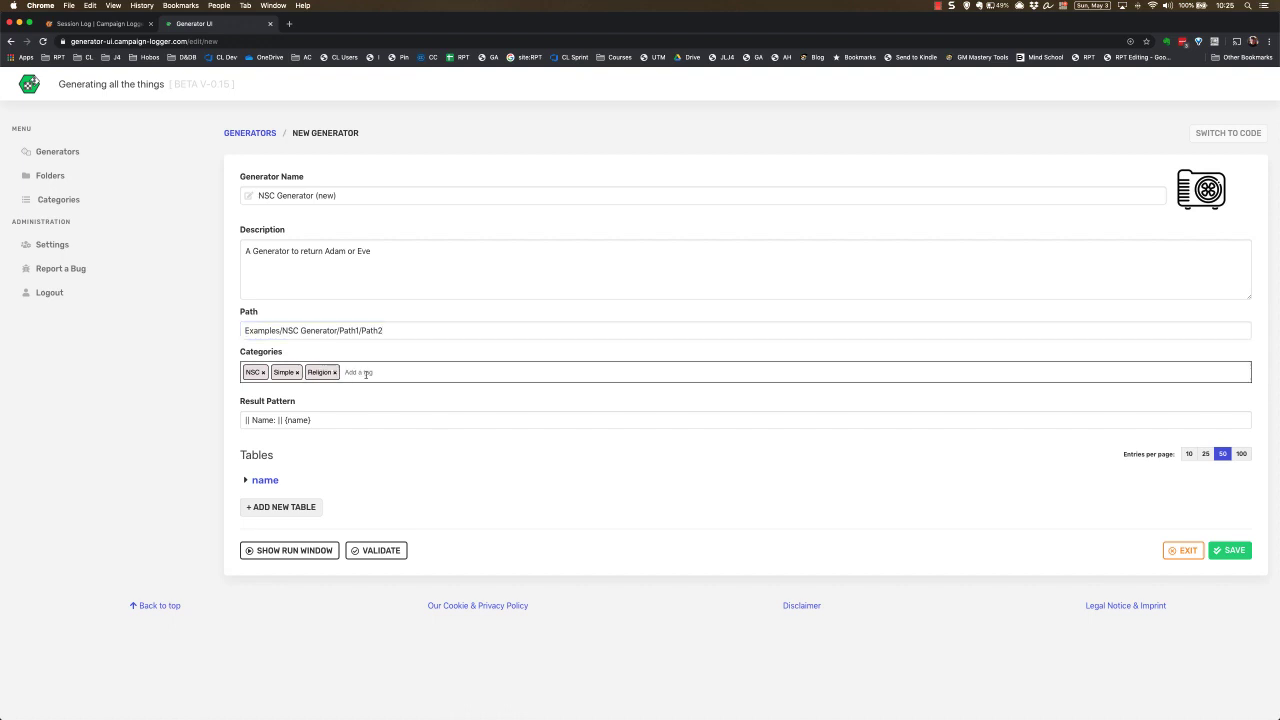
click(360, 420)
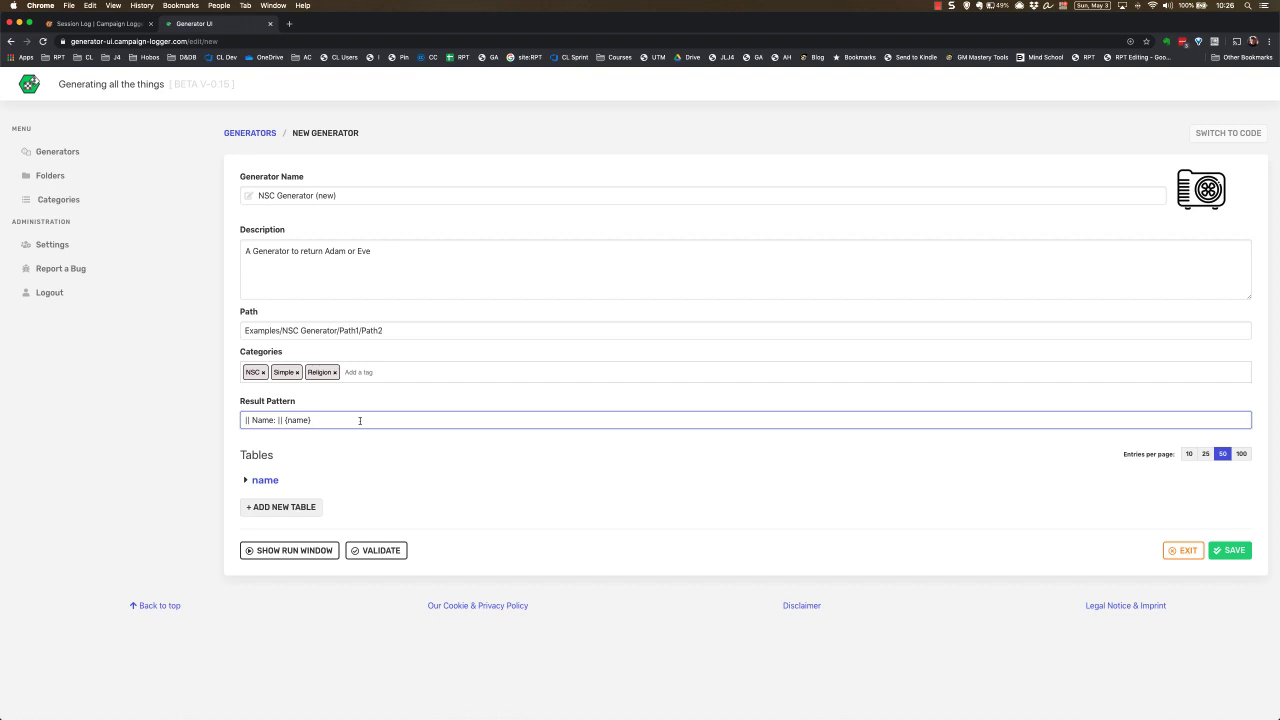
double_click(259, 421)
double_click(293, 421)
click(411, 421)
click(630, 482)
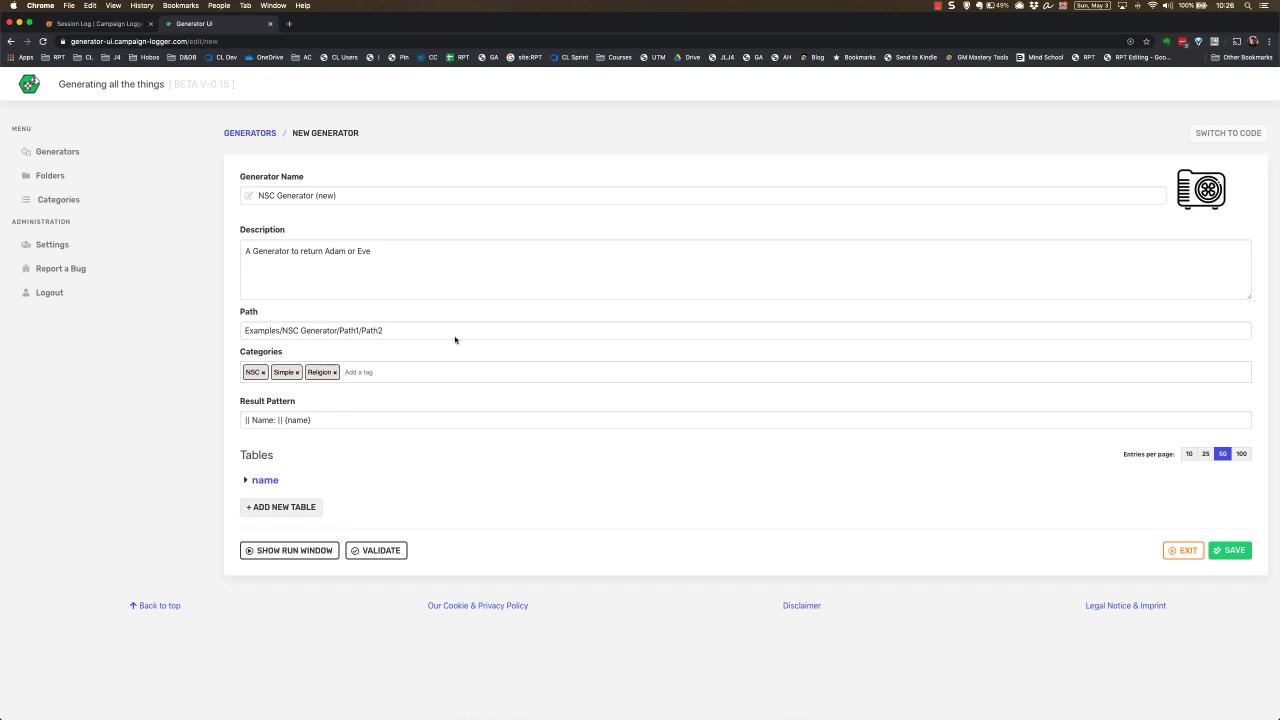
Look at the new generator's run window, and leave the editor for the generator list without saving the changes
click(289, 551)
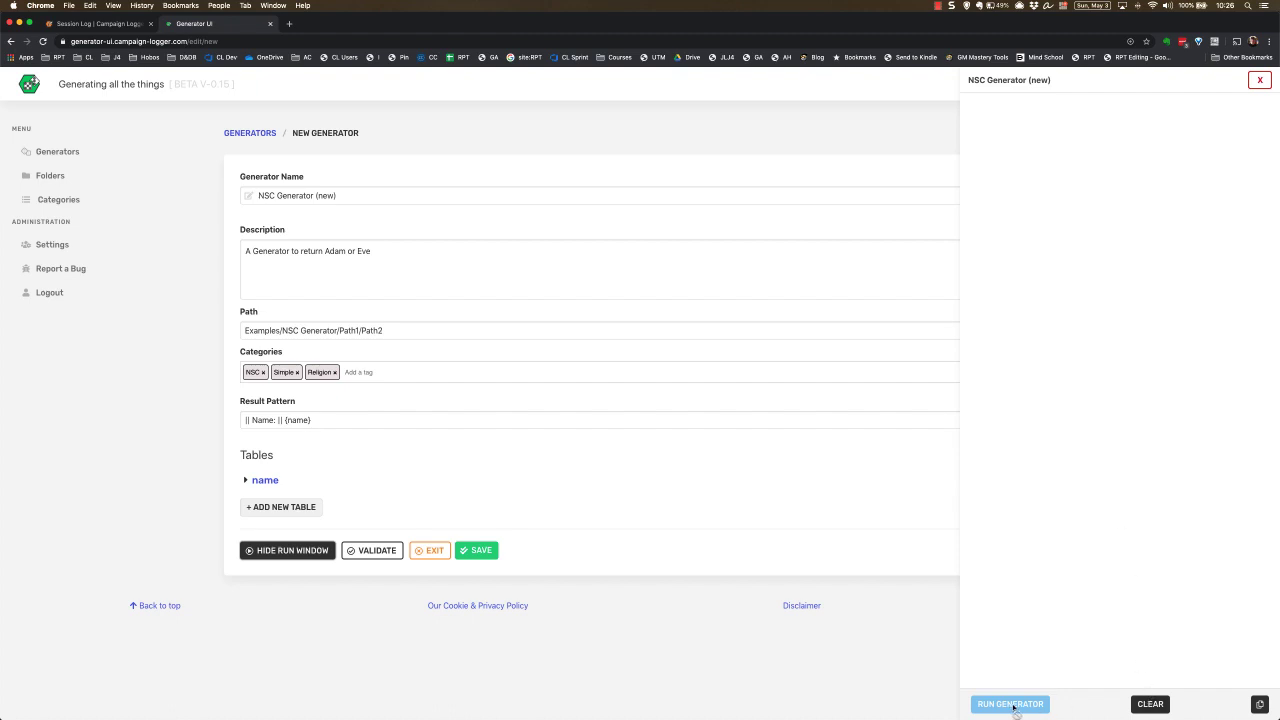
click(1260, 80)
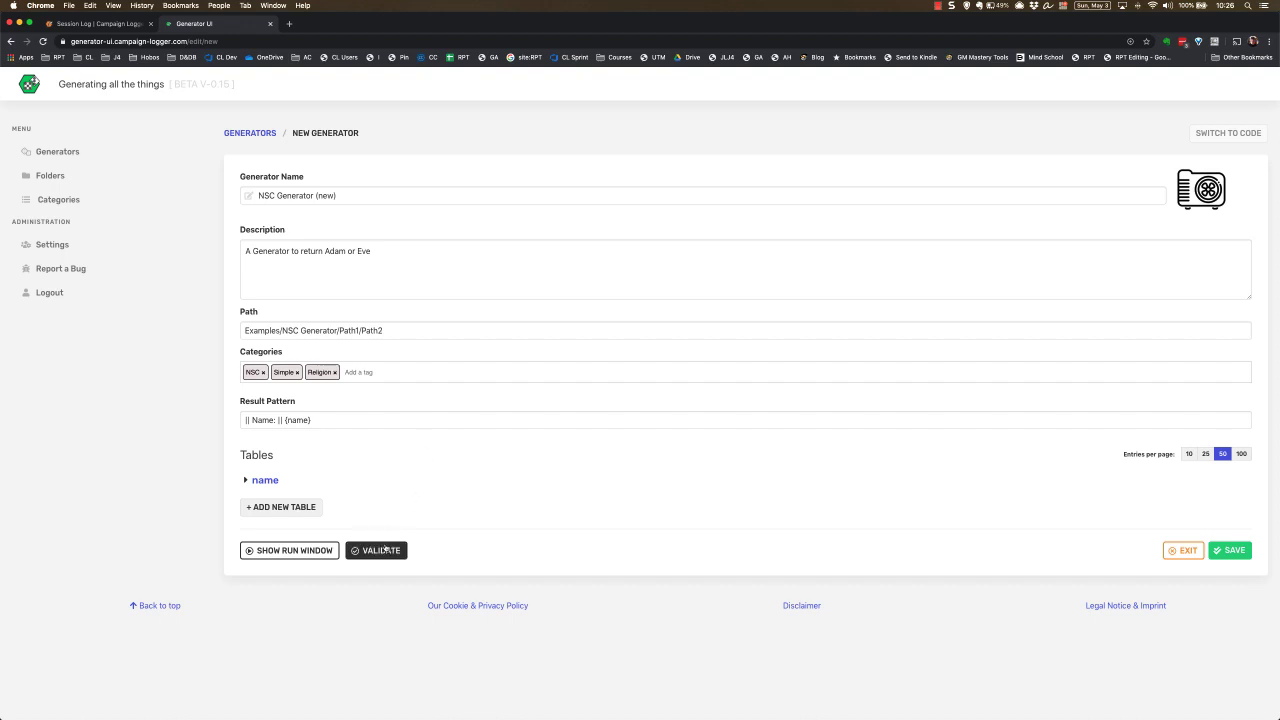
click(250, 137)
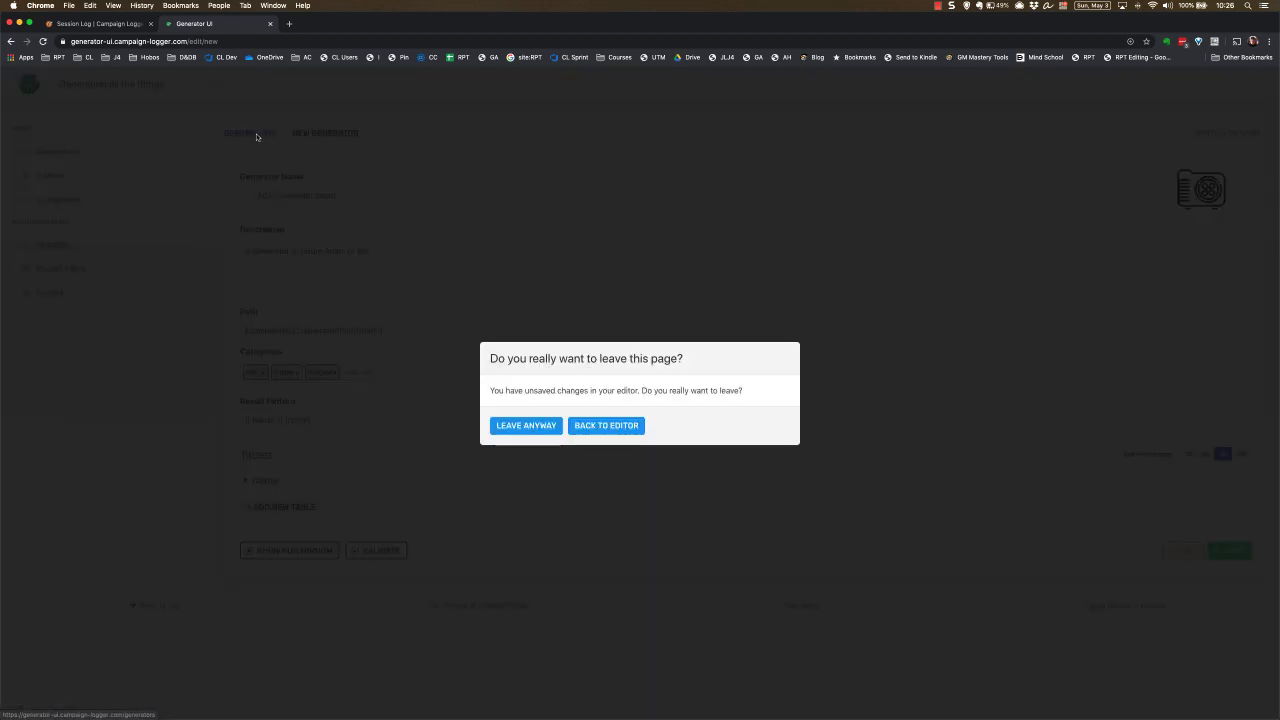
click(540, 425)
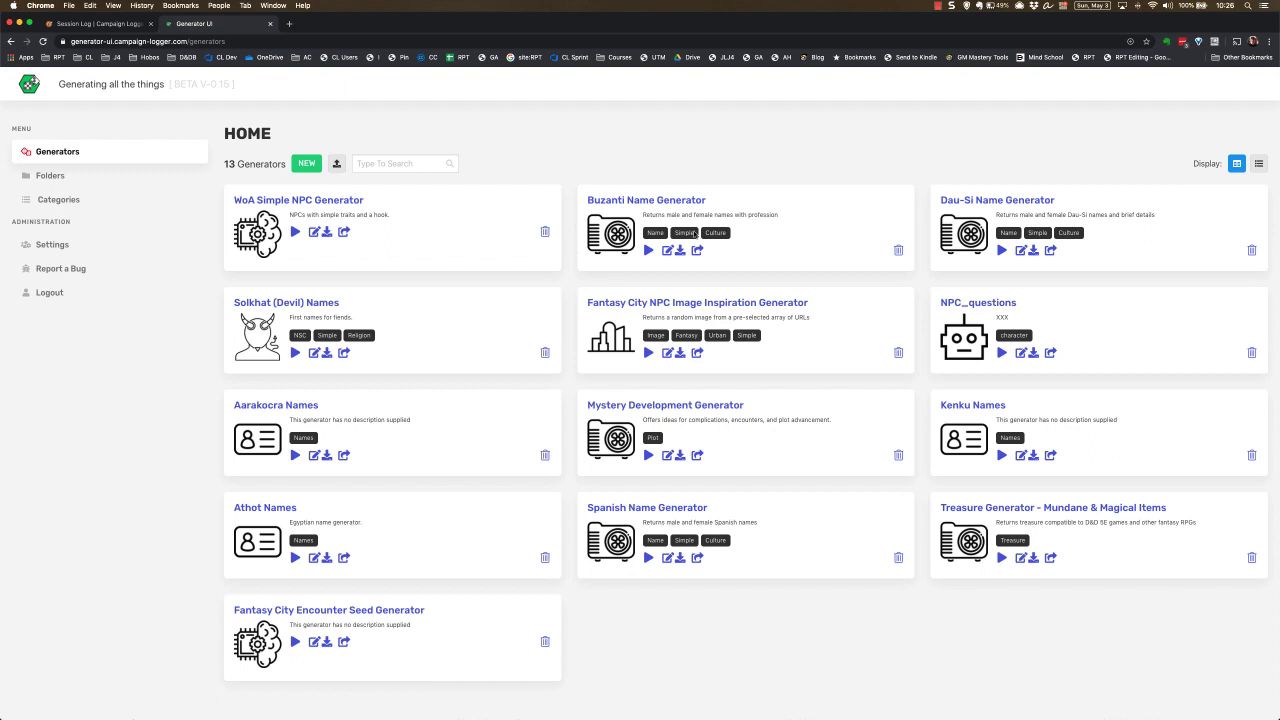
Open the Buzanti Name Generator for editing, and check it with a test run and a validation
click(667, 252)
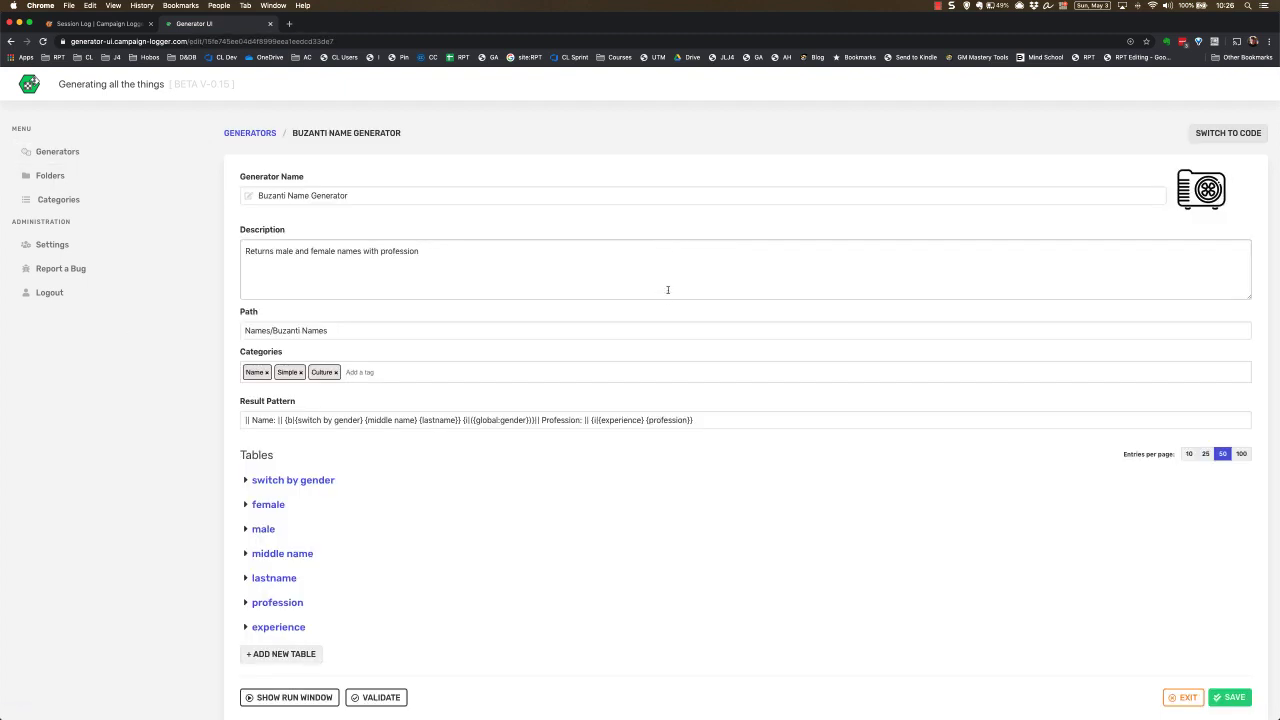
scroll(668, 290, down, 2)
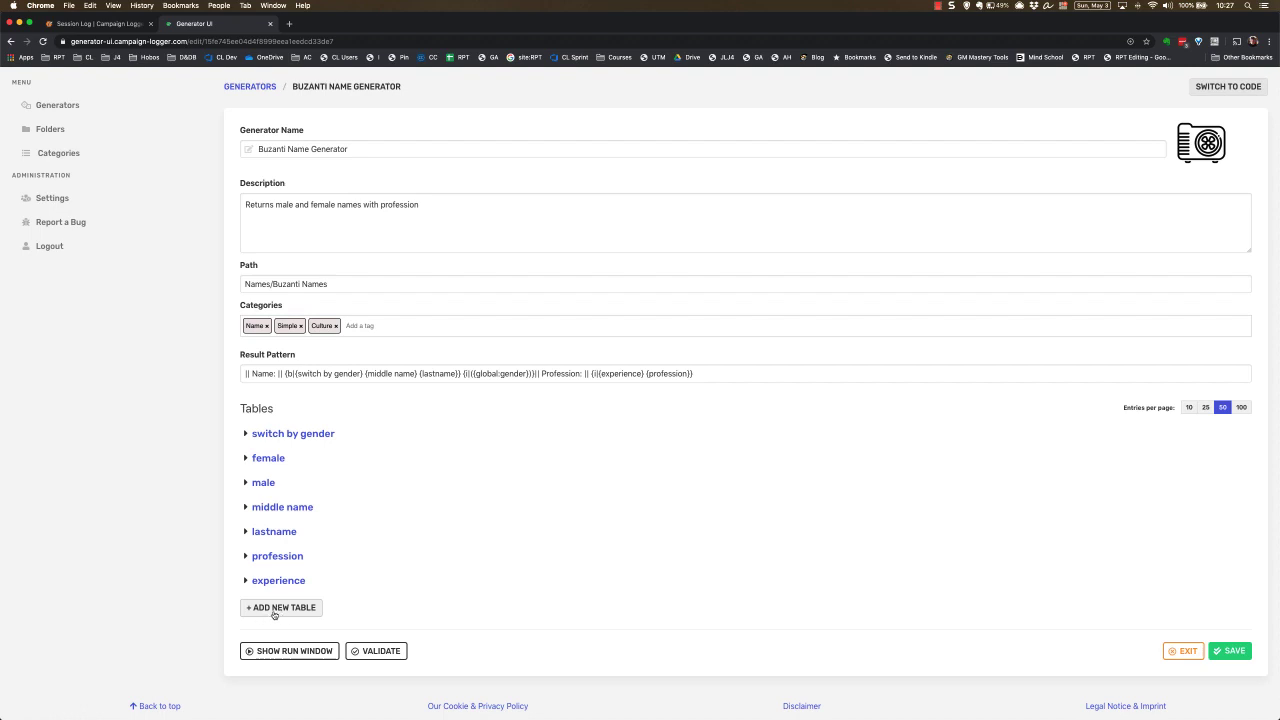
click(271, 652)
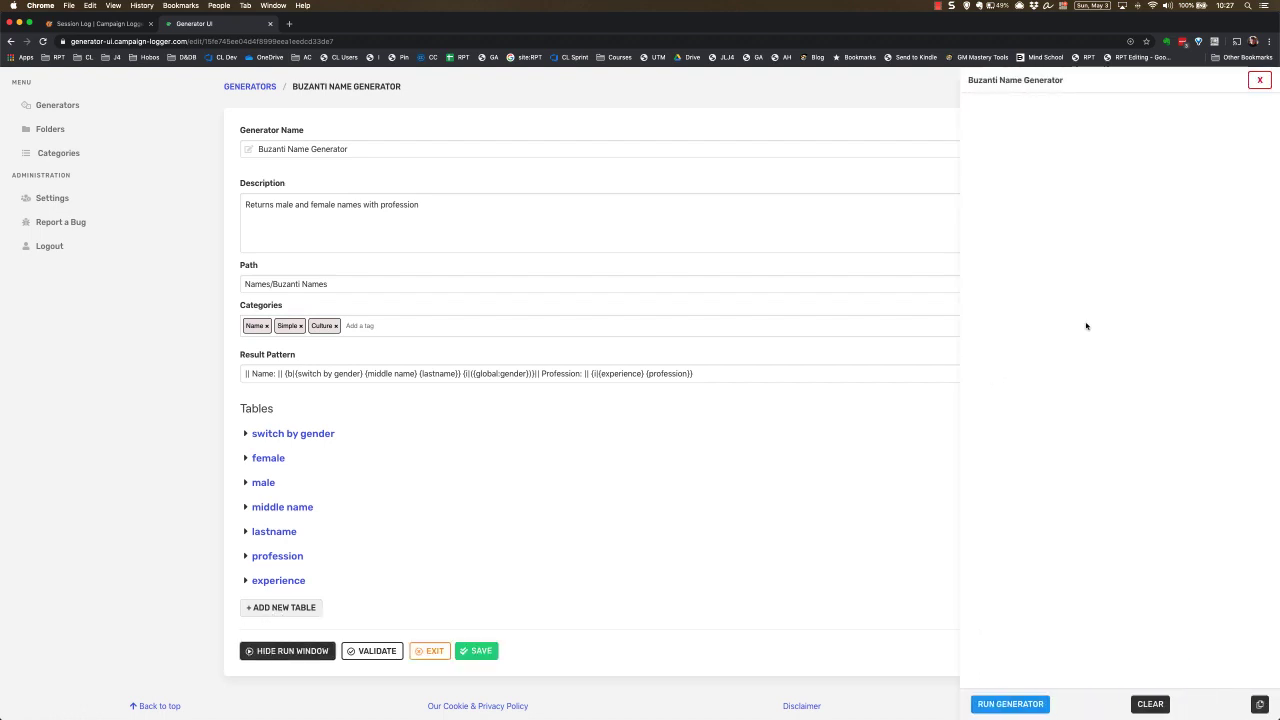
click(1019, 705)
click(1259, 80)
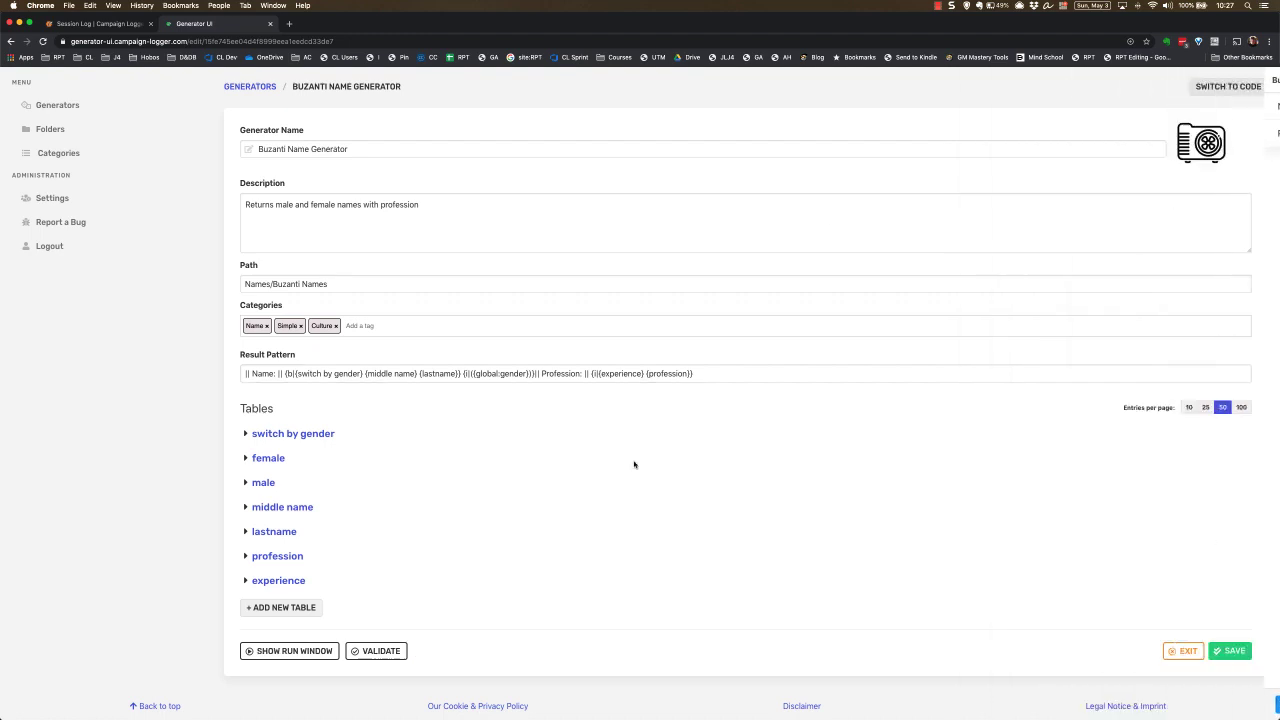
click(383, 651)
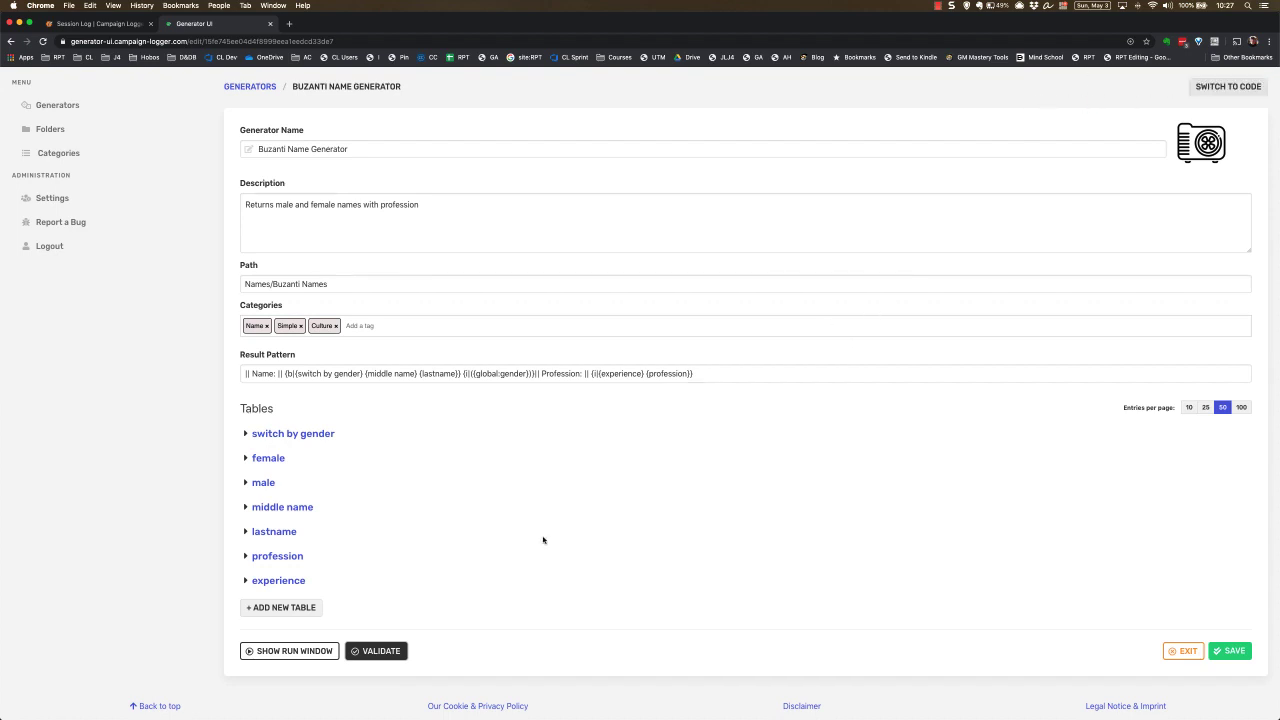
click(375, 653)
Expand the switch by gender table and examine its name, explanation, export globals and entry rows
click(245, 434)
scroll(427, 451, down, 5)
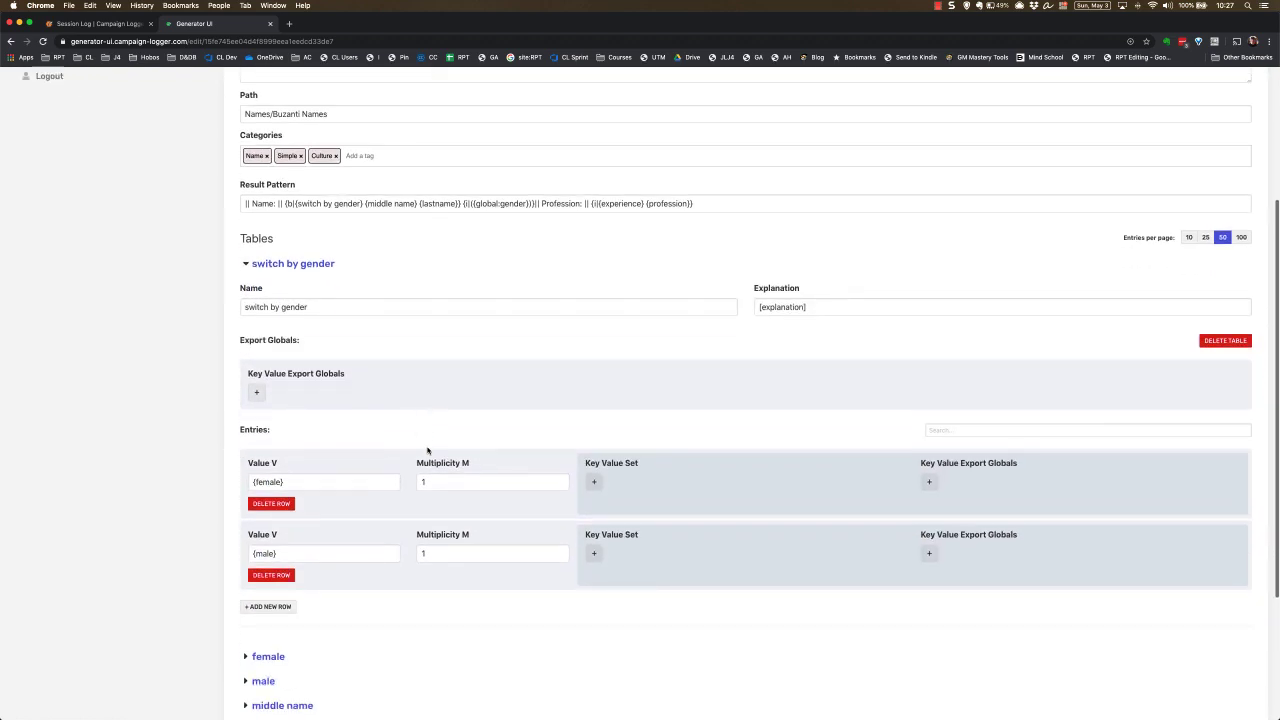
scroll(431, 523, down, 1)
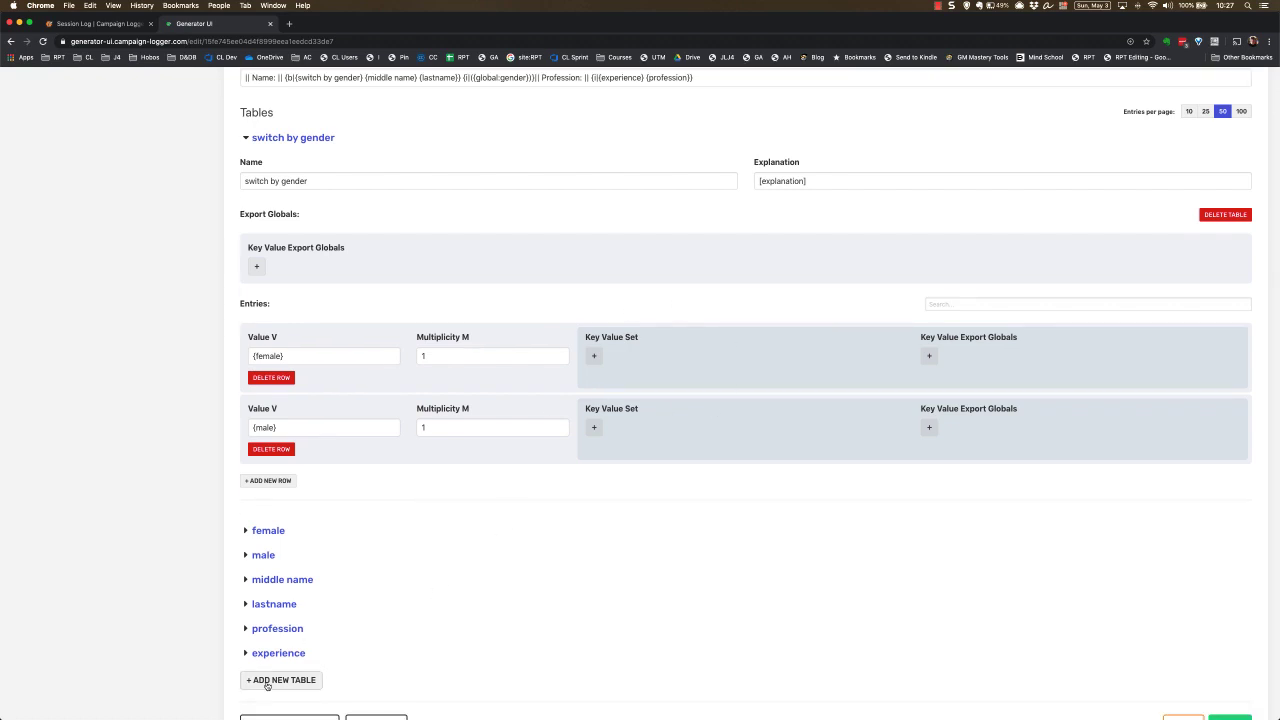
scroll(458, 637, up, 1)
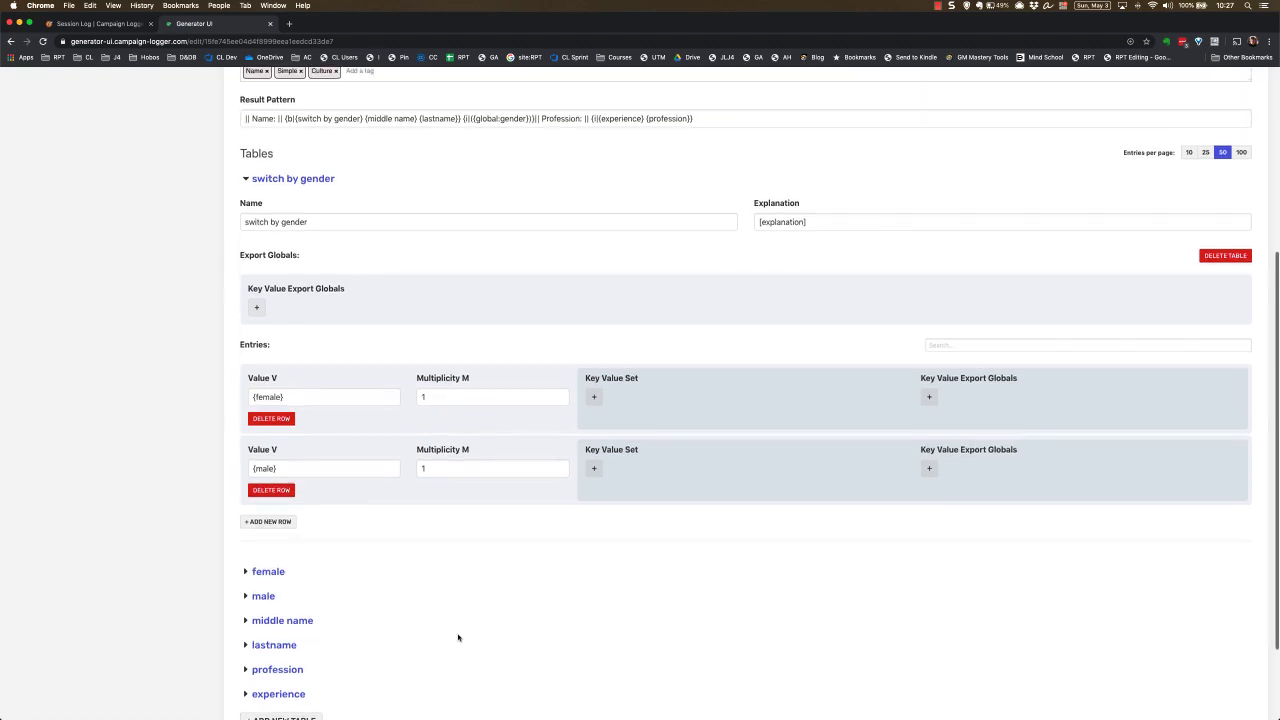
click(332, 222)
key(super+a)
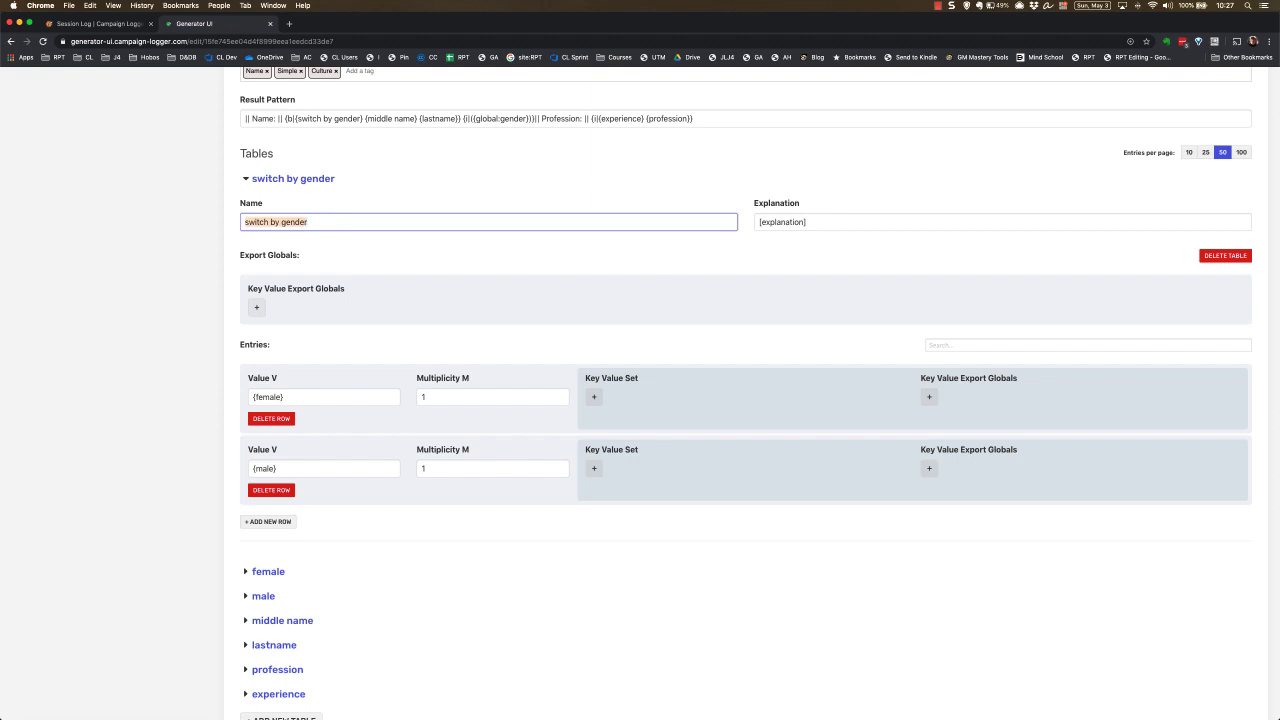
click(825, 222)
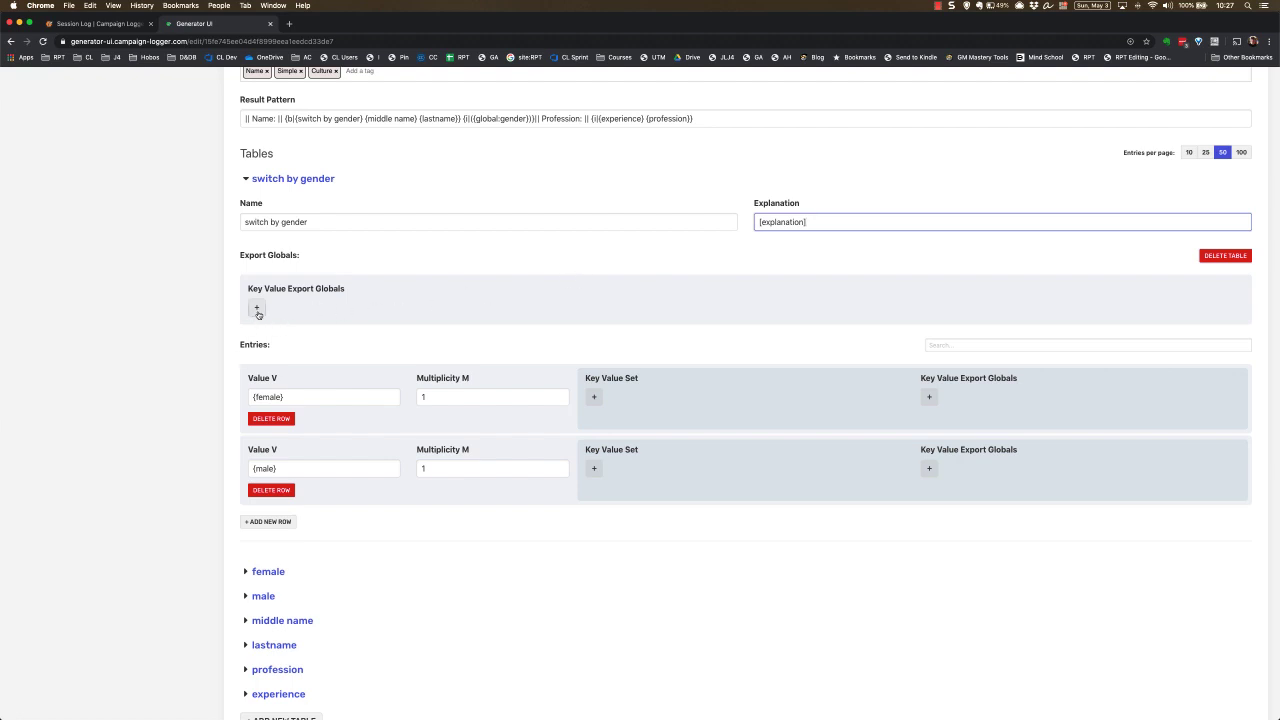
drag(300, 396, 243, 398)
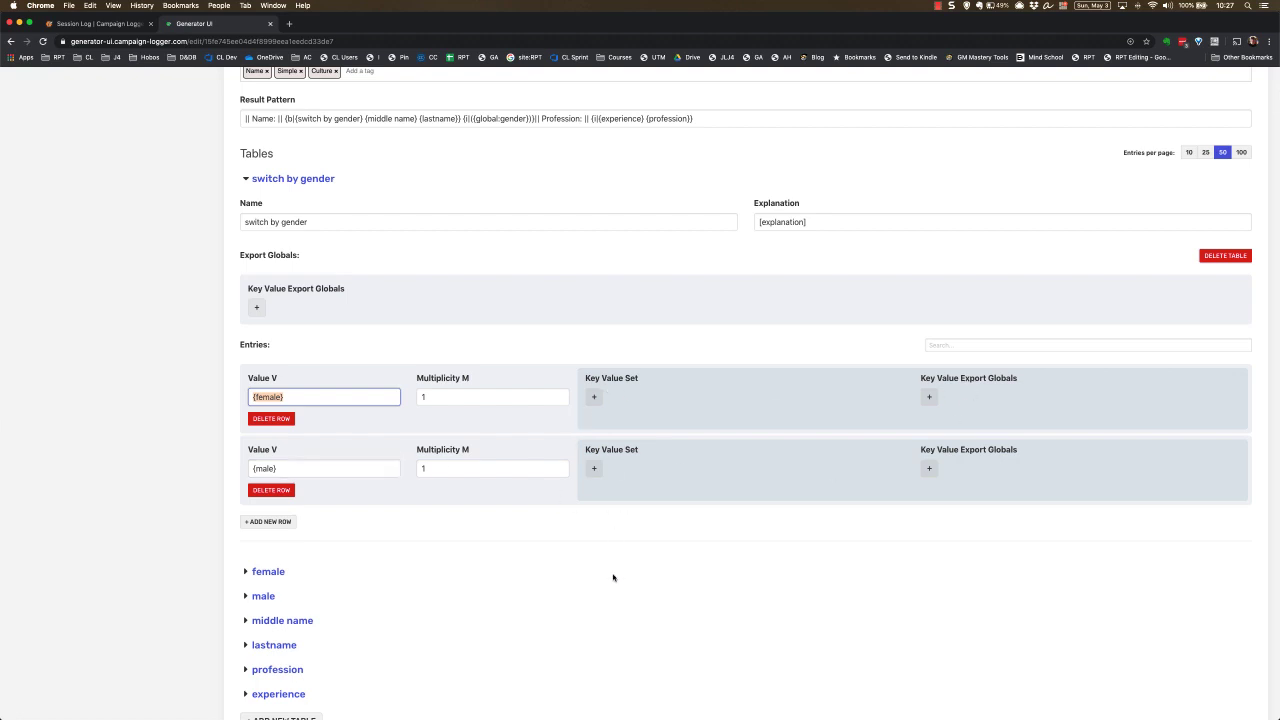
scroll(613, 577, down, 1)
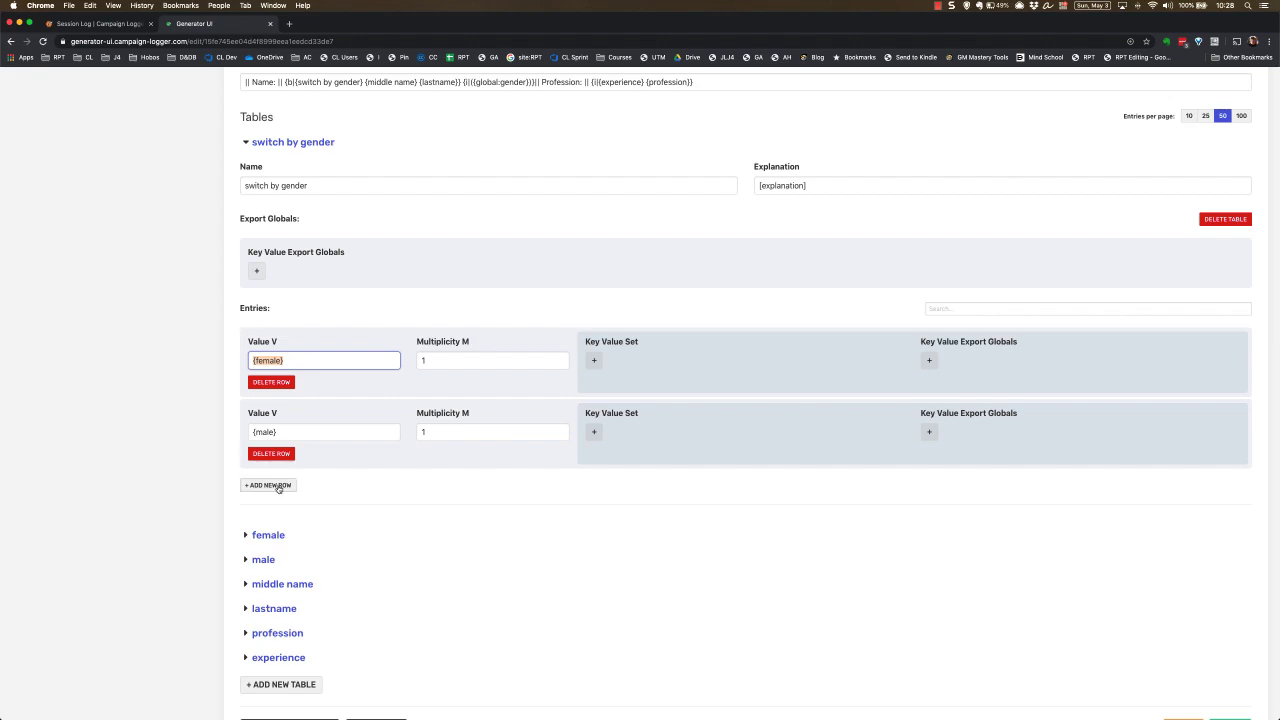
scroll(279, 488, up, 5)
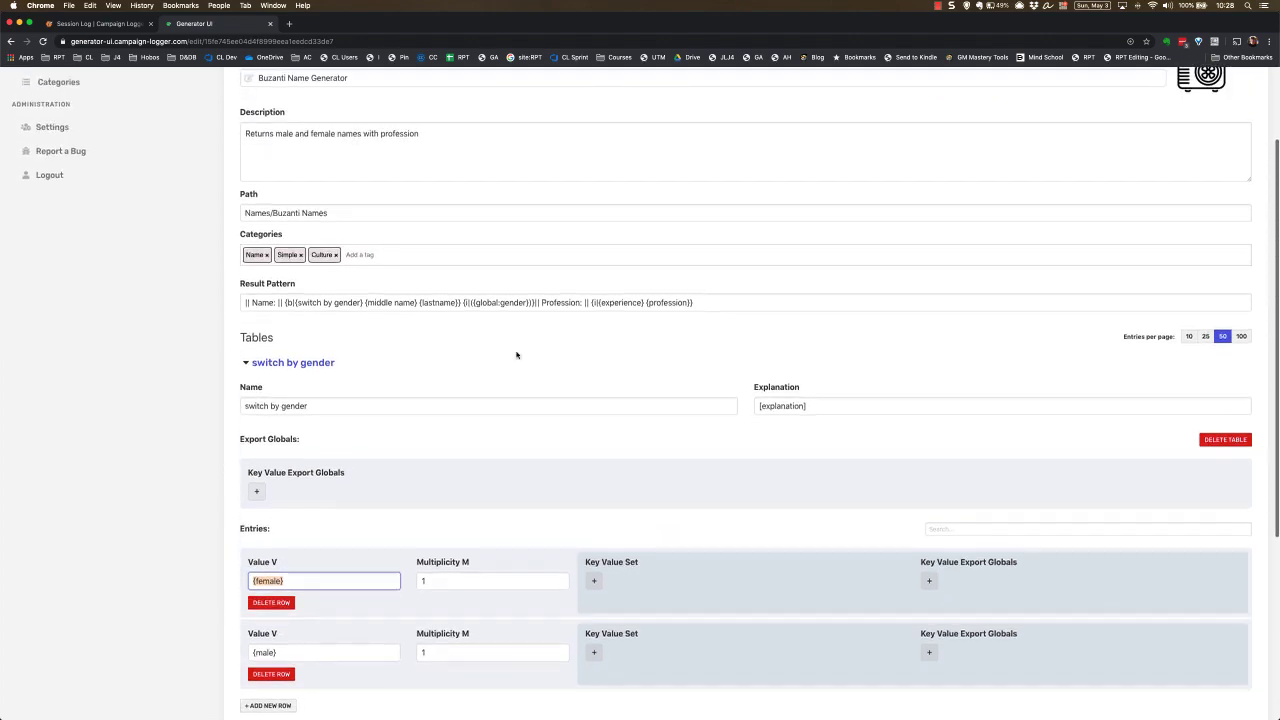
scroll(516, 354, down, 6)
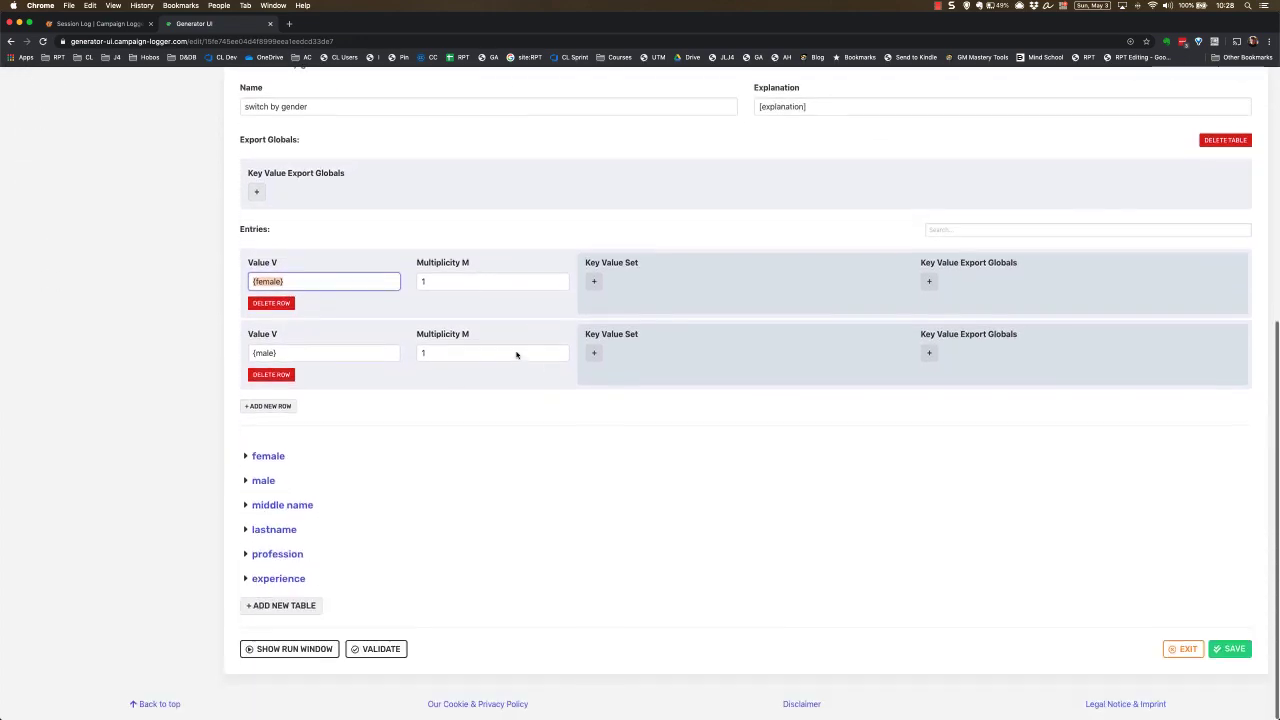
scroll(516, 352, up, 6)
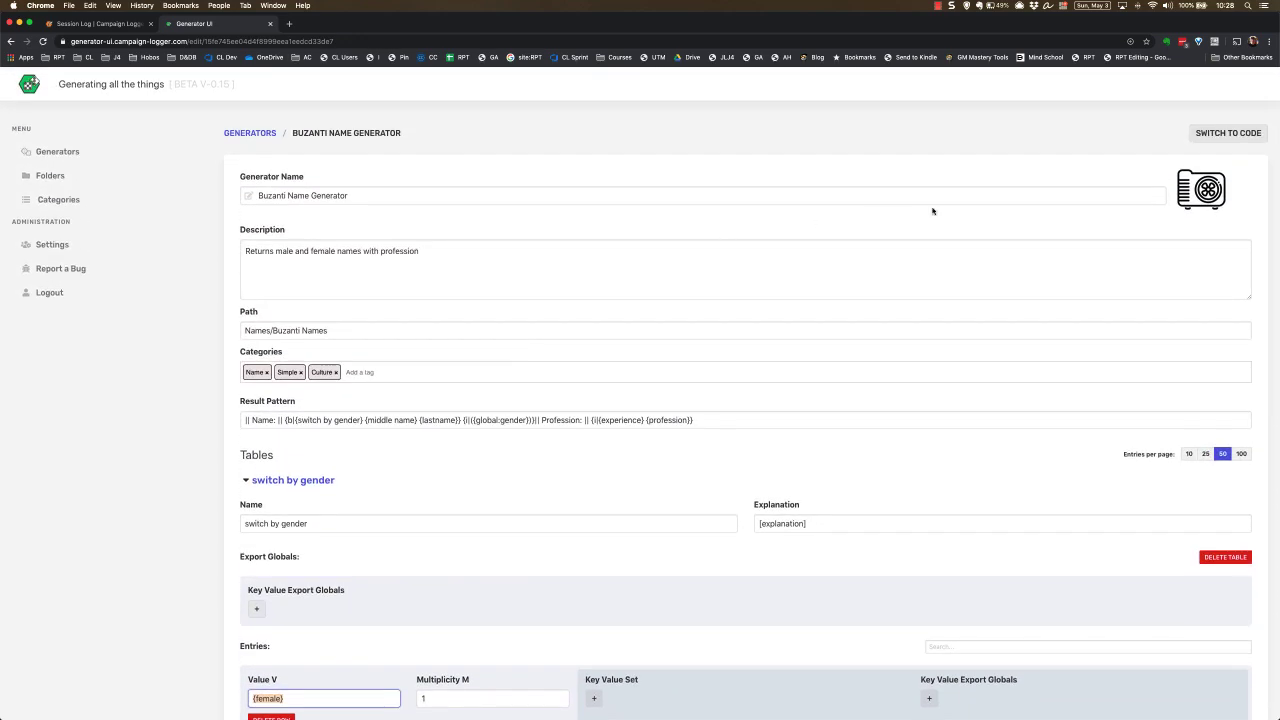
Show the Buzanti Name Generator as code and examine how the female and male name entries are written in YAML
click(1227, 133)
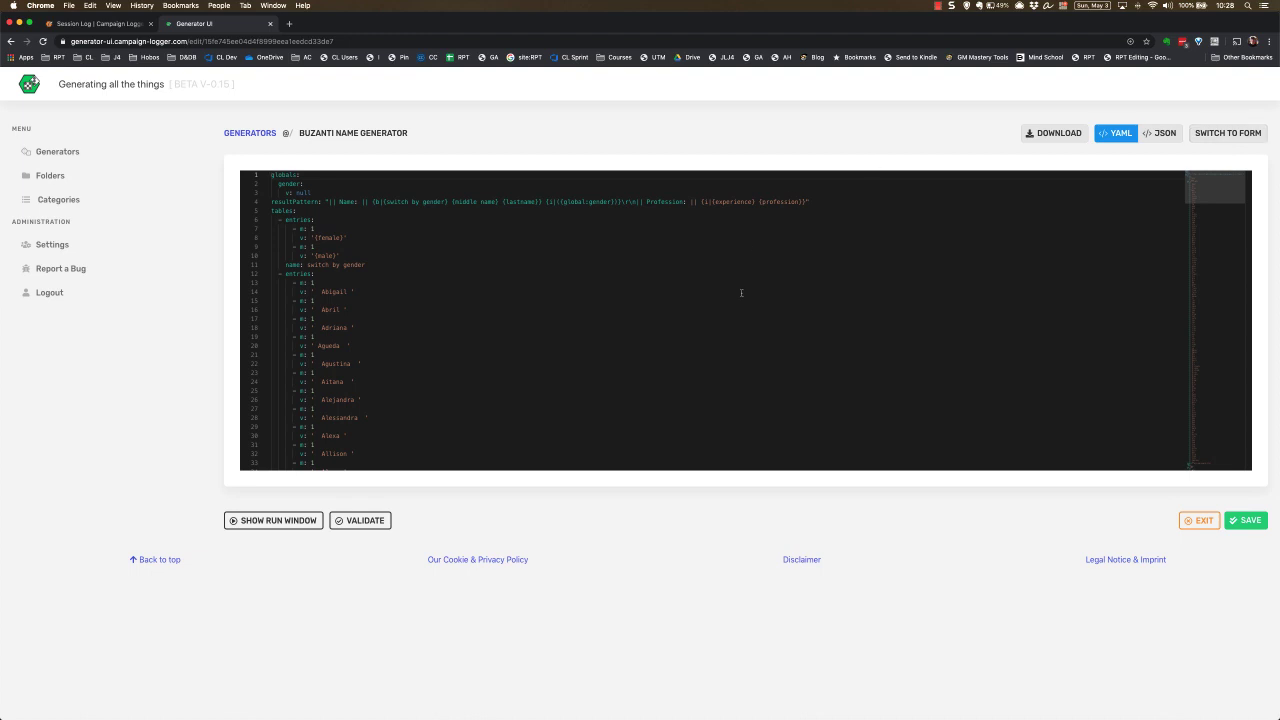
scroll(741, 292, down, 15)
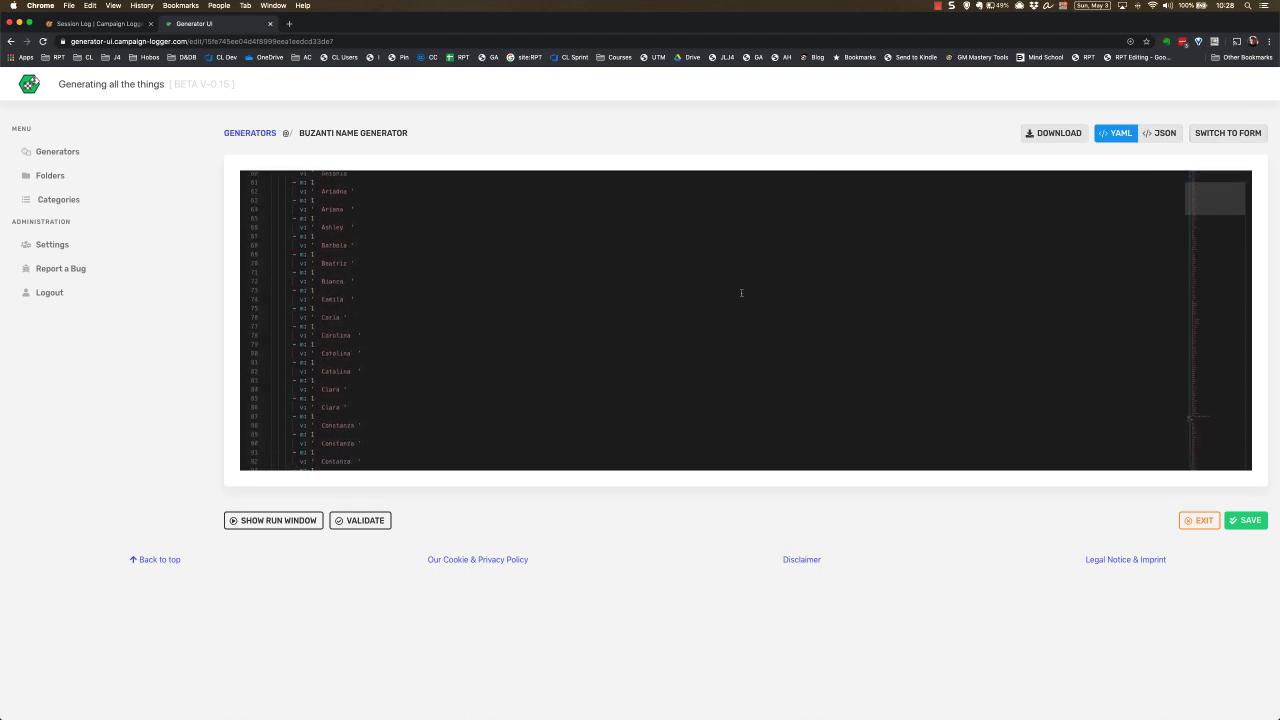
drag(1210, 200, 1173, 217)
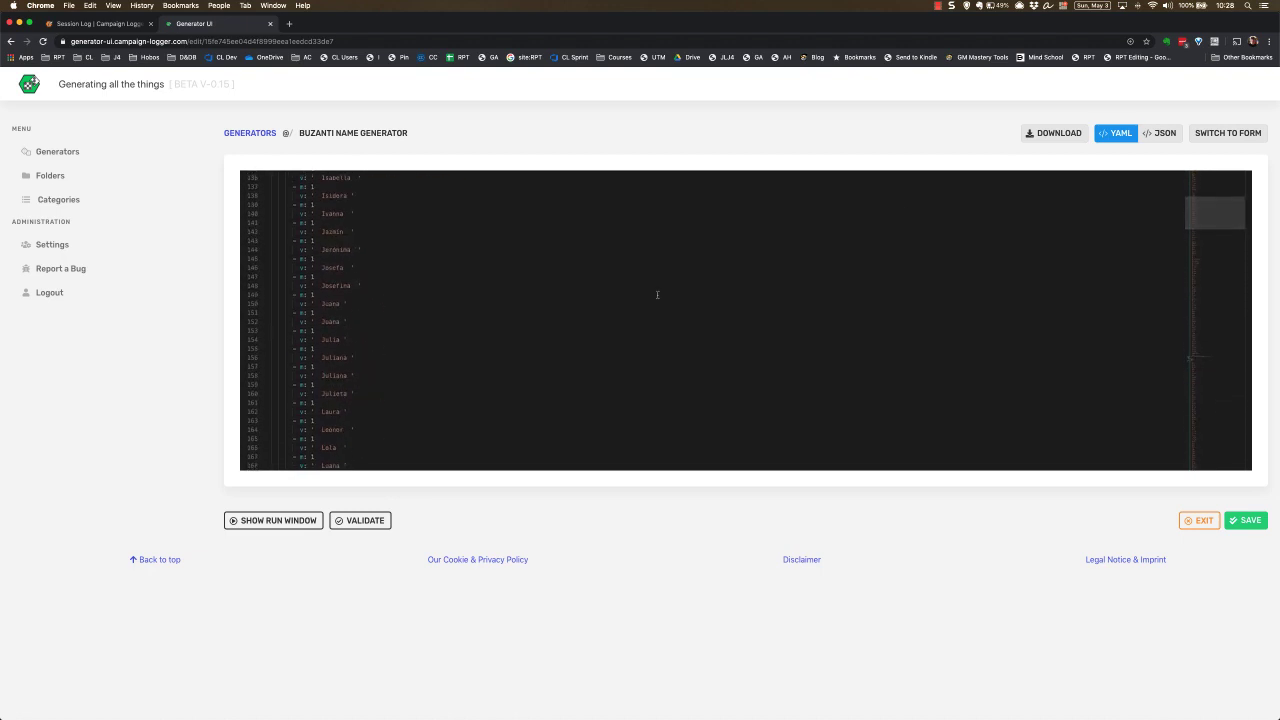
scroll(657, 294, down, 15)
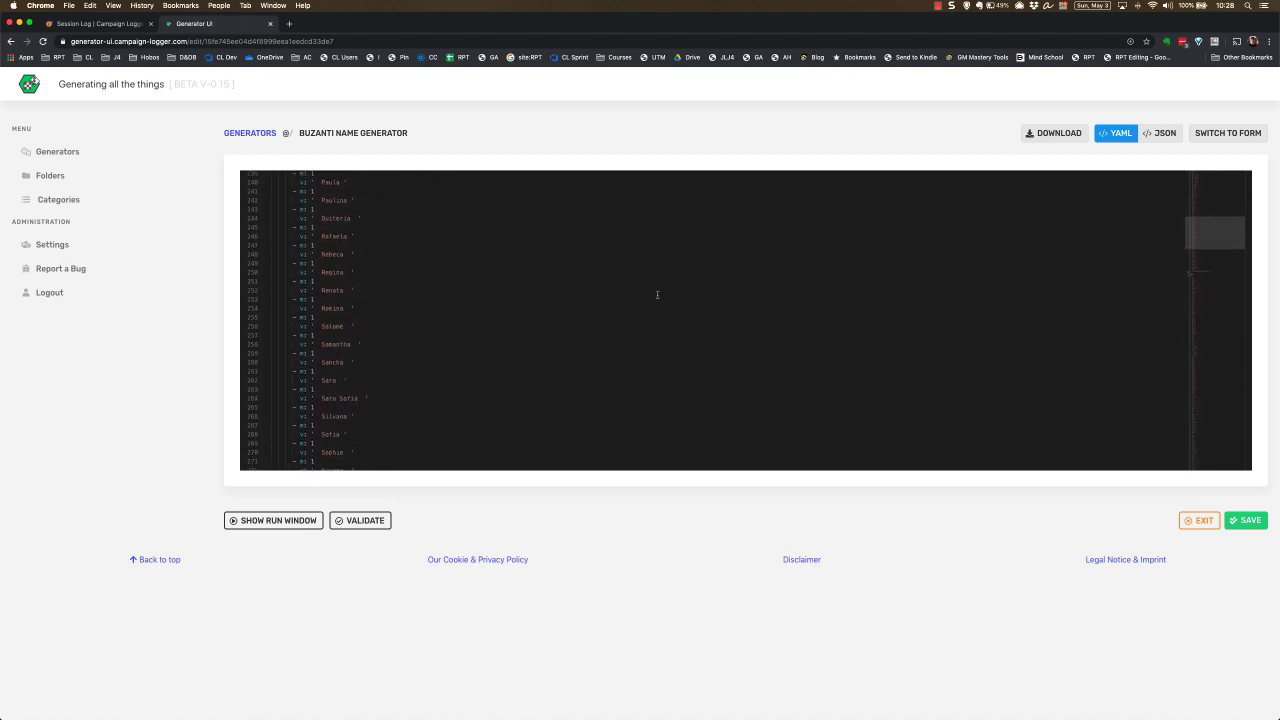
scroll(657, 294, down, 10)
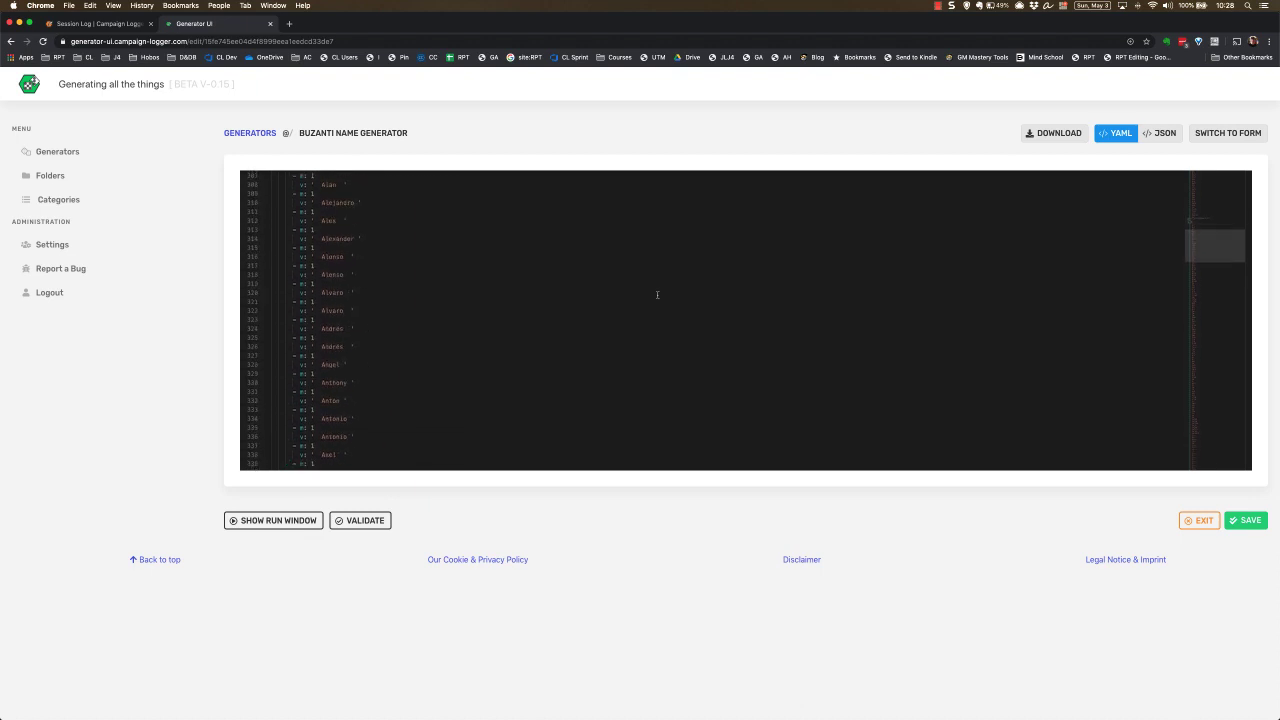
scroll(657, 294, down, 8)
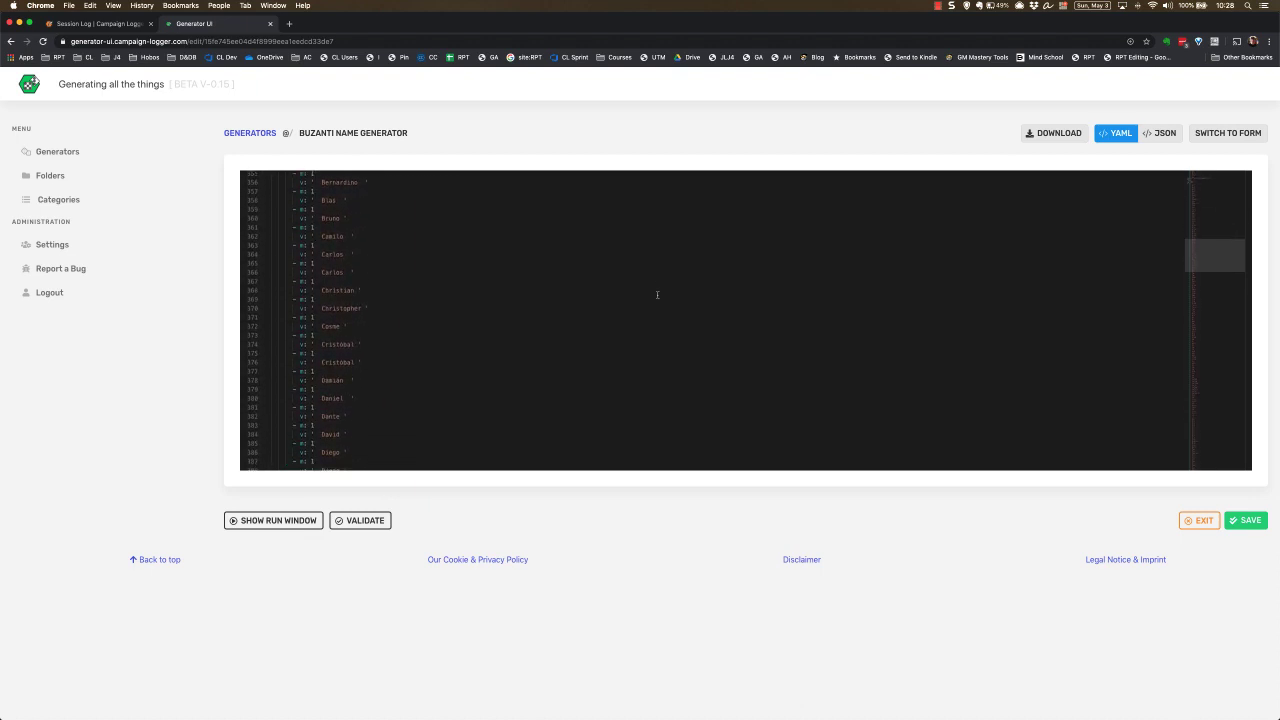
drag(378, 311, 242, 304)
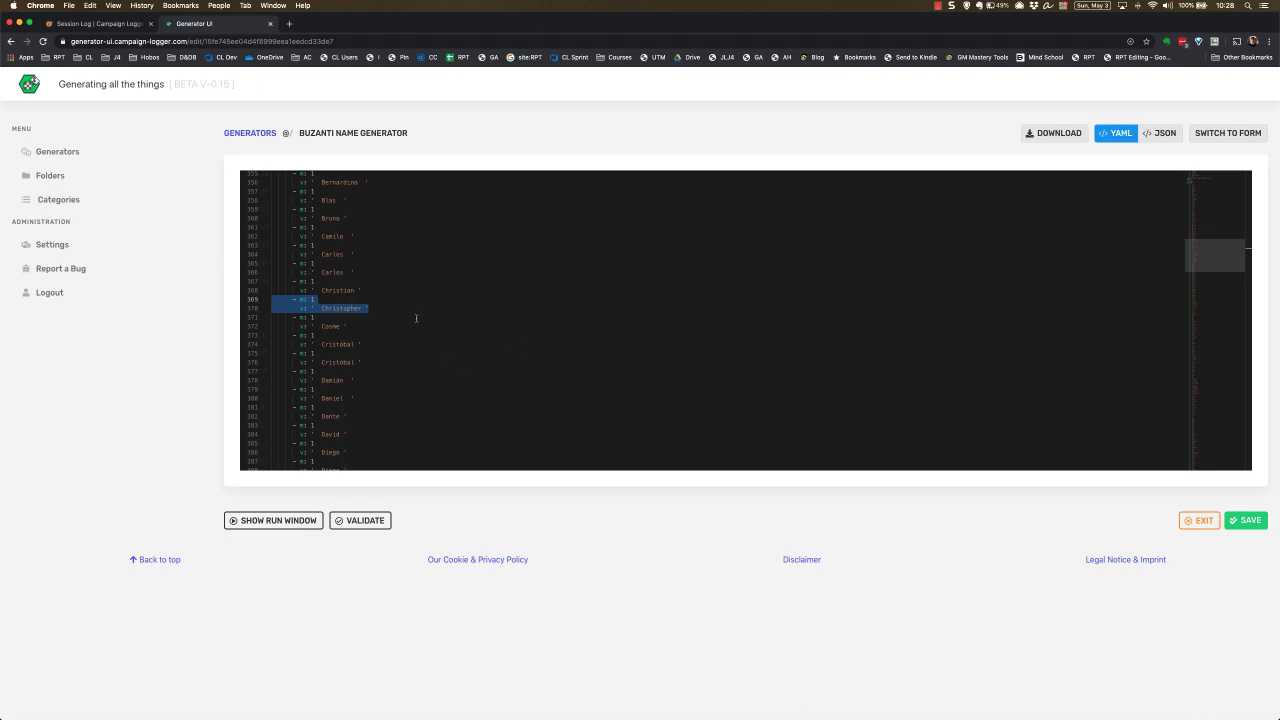
scroll(416, 318, up, 11)
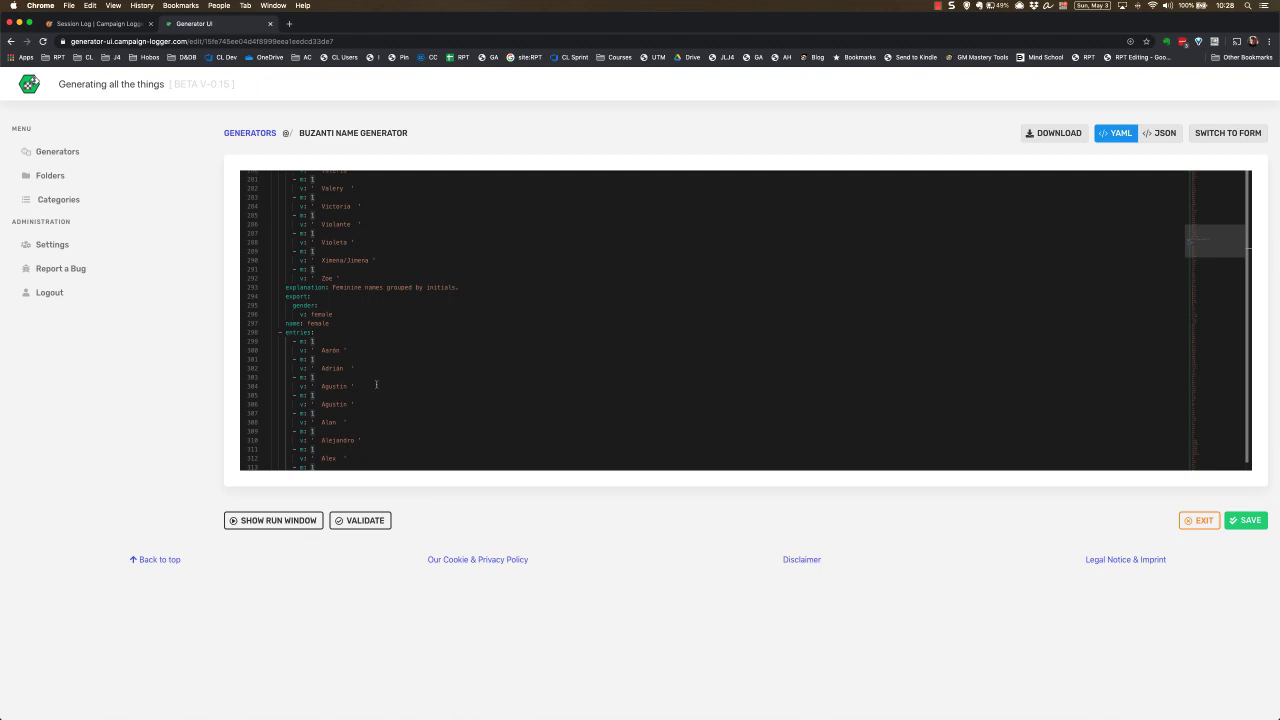
scroll(376, 384, down, 2)
drag(356, 289, 206, 264)
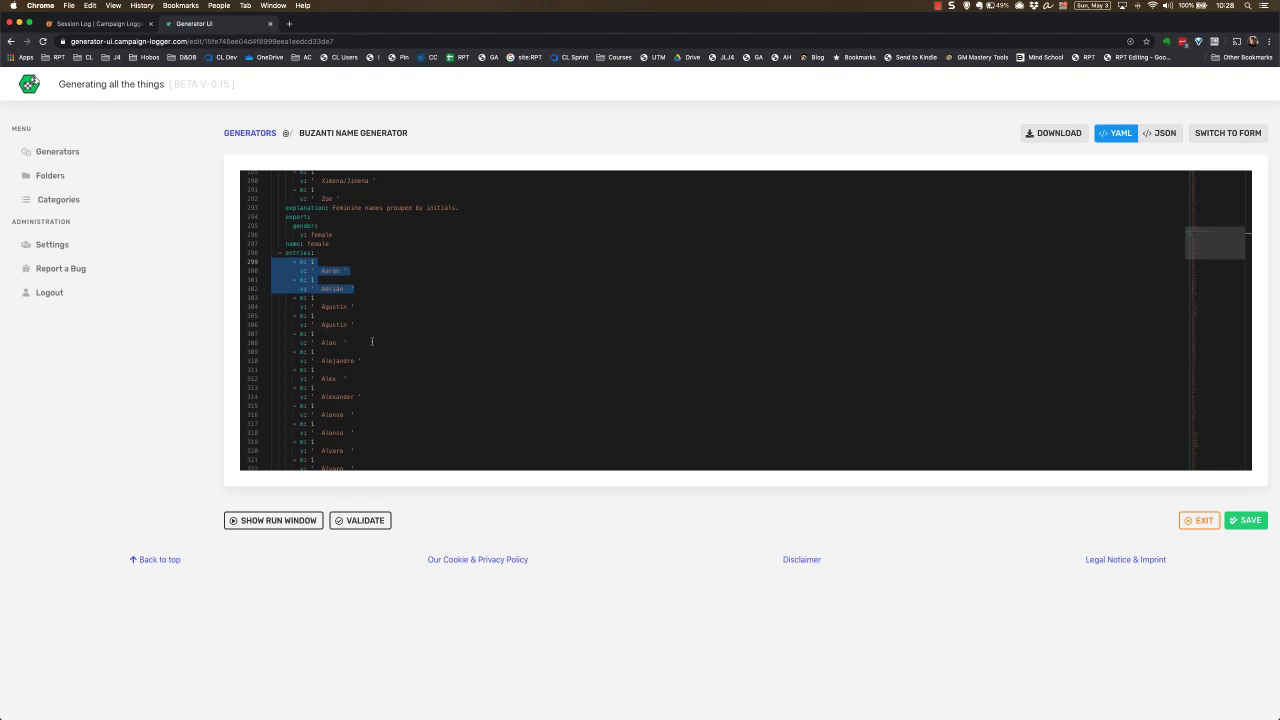
click(848, 149)
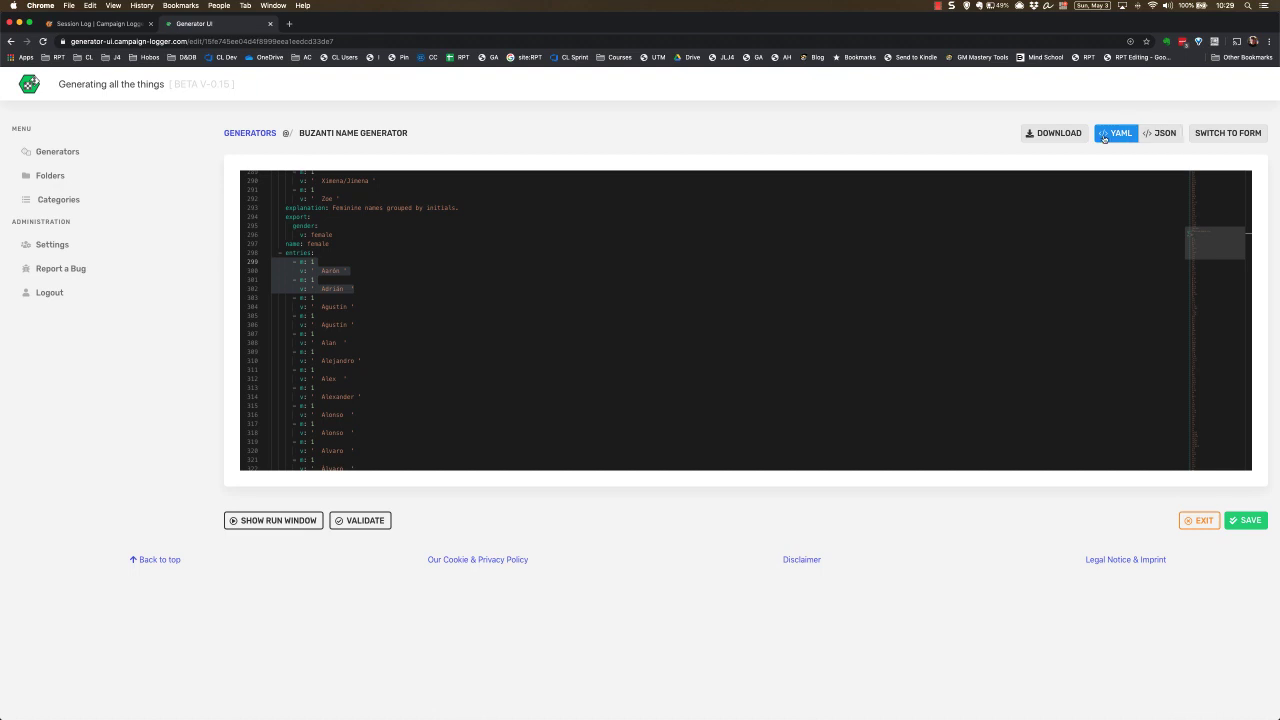
Change the code format to JSON, and toggle from the code editor to the form and back
click(1158, 136)
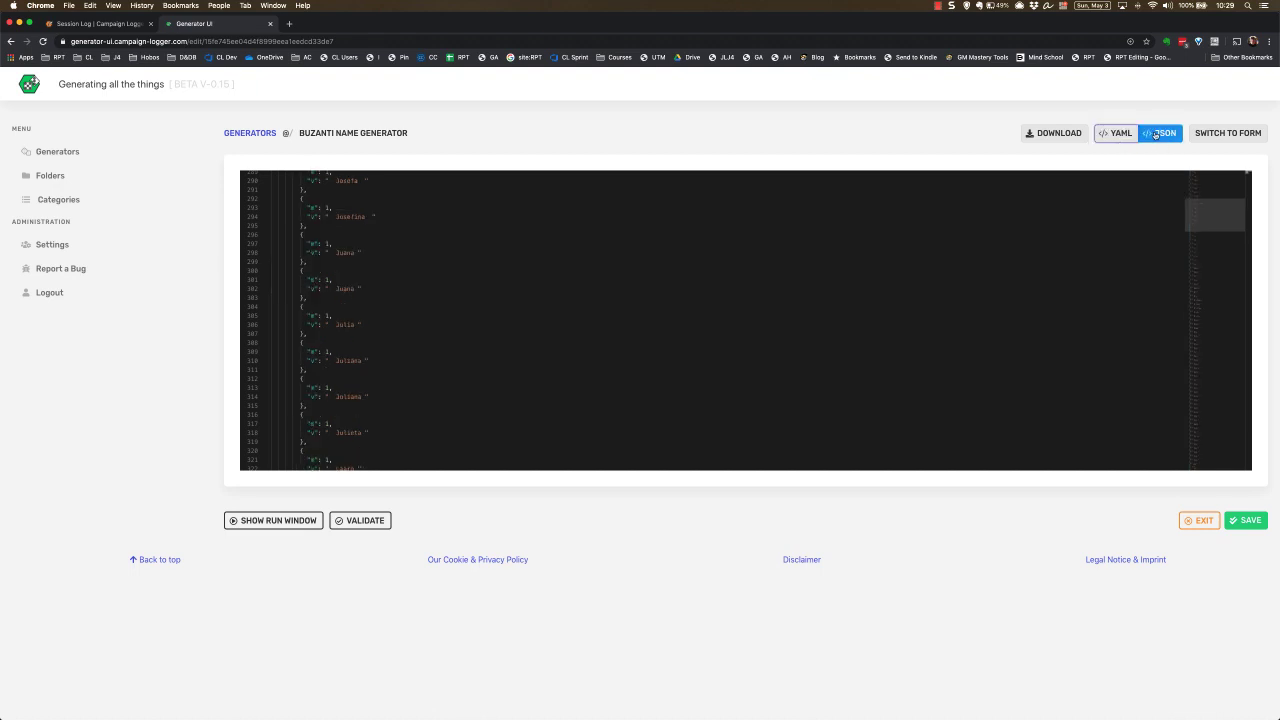
click(1234, 134)
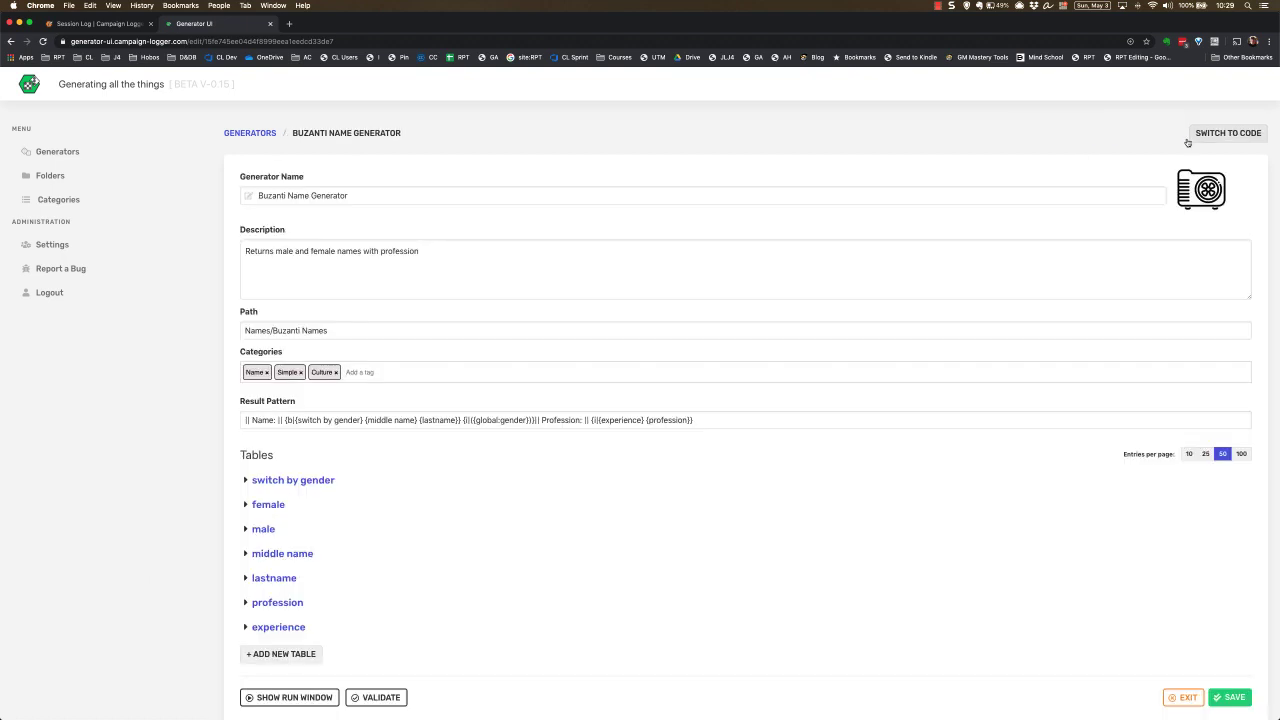
click(1228, 133)
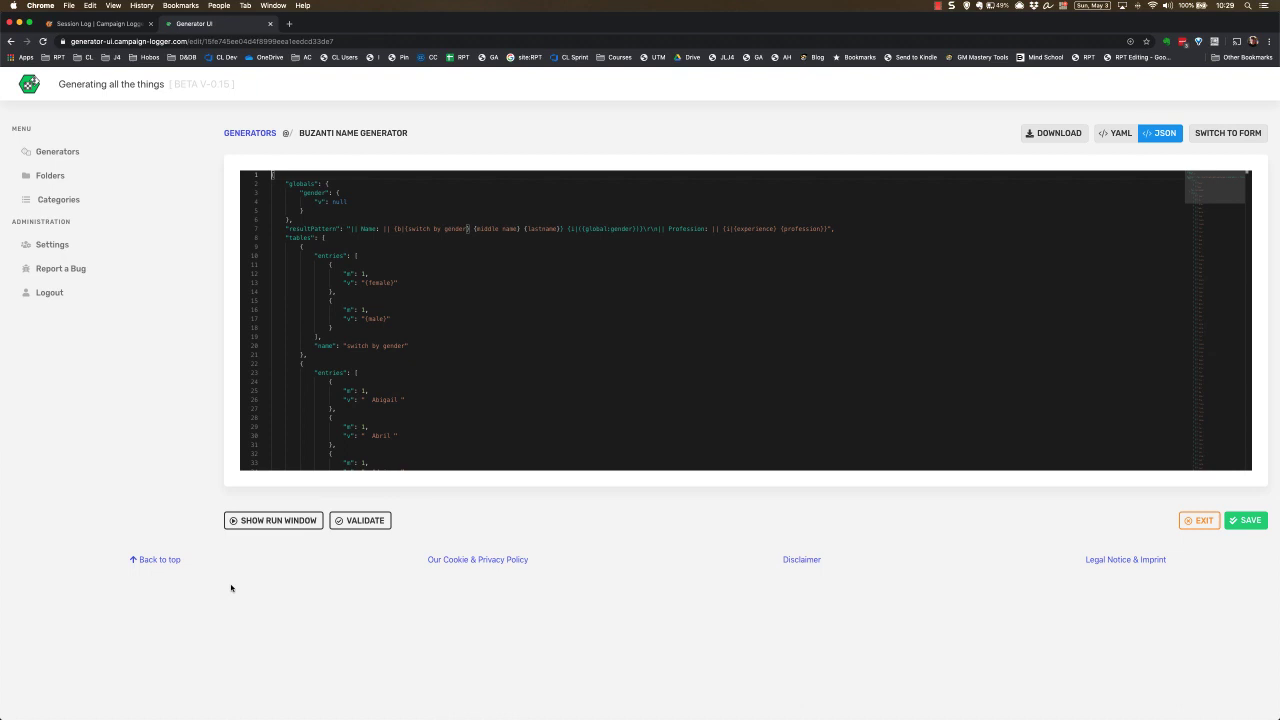
View the generator's run window from the code editor, close it, and return to the generator list
click(281, 524)
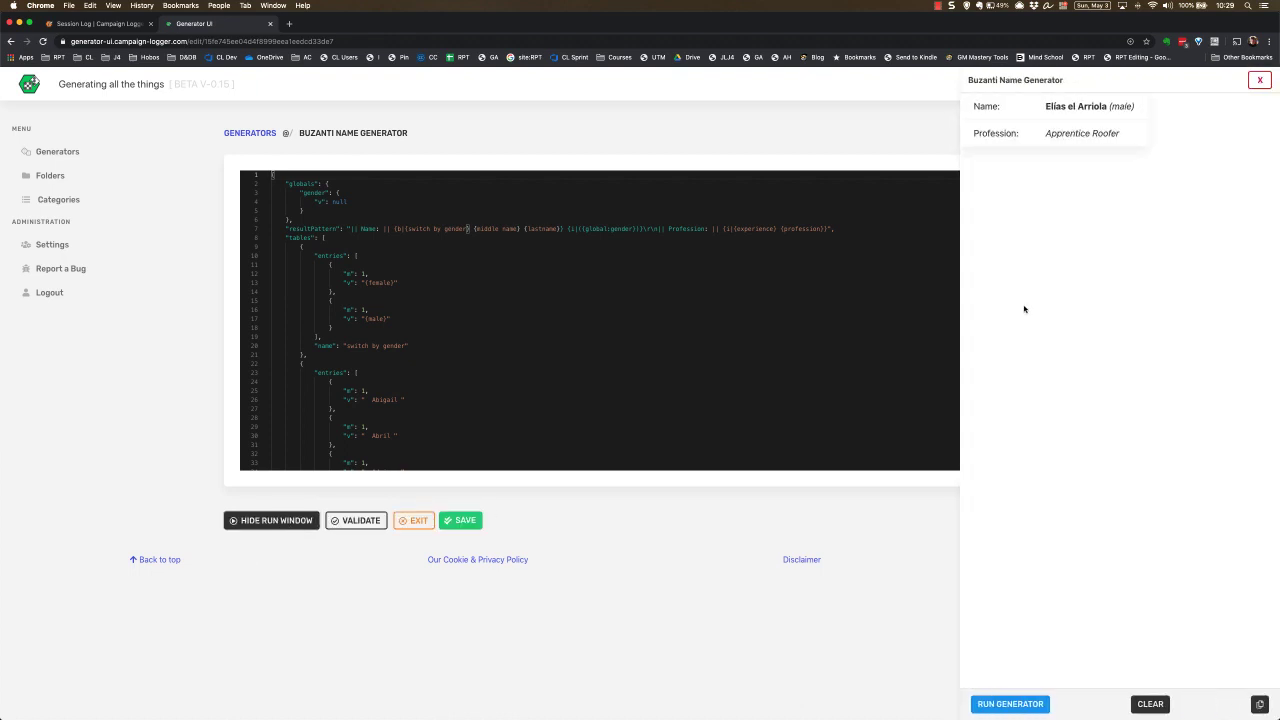
click(1256, 82)
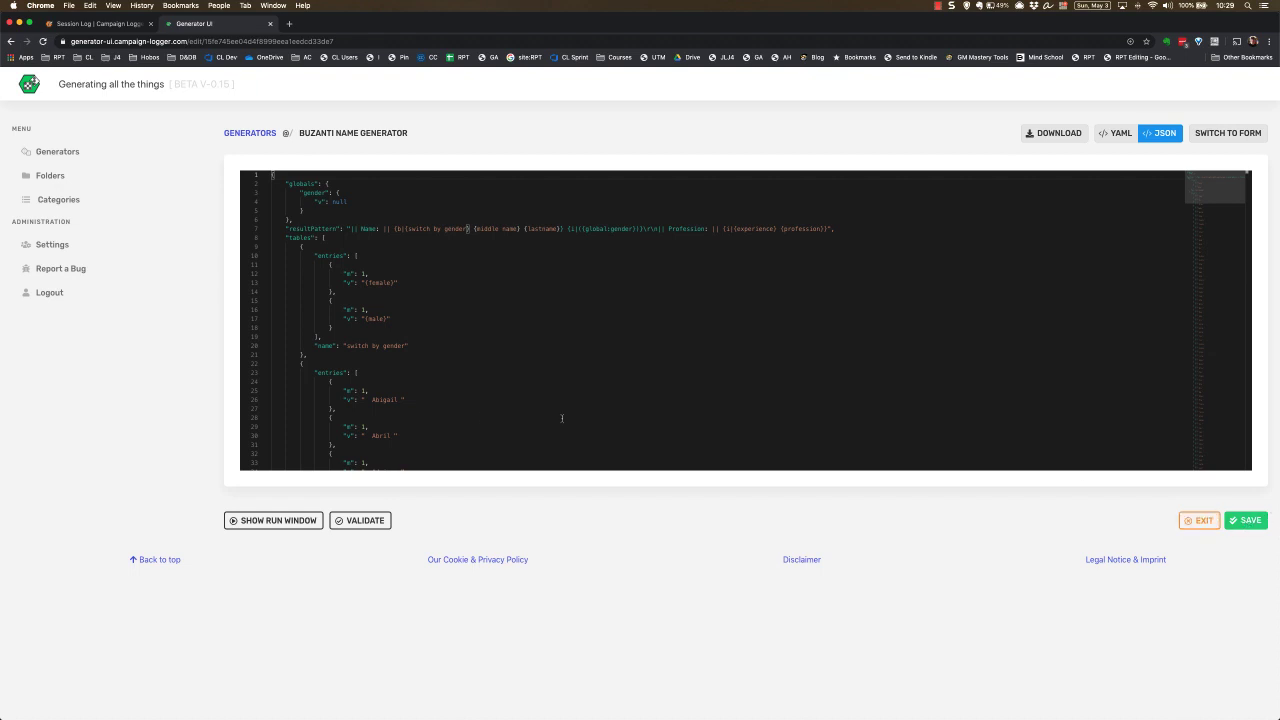
click(250, 134)
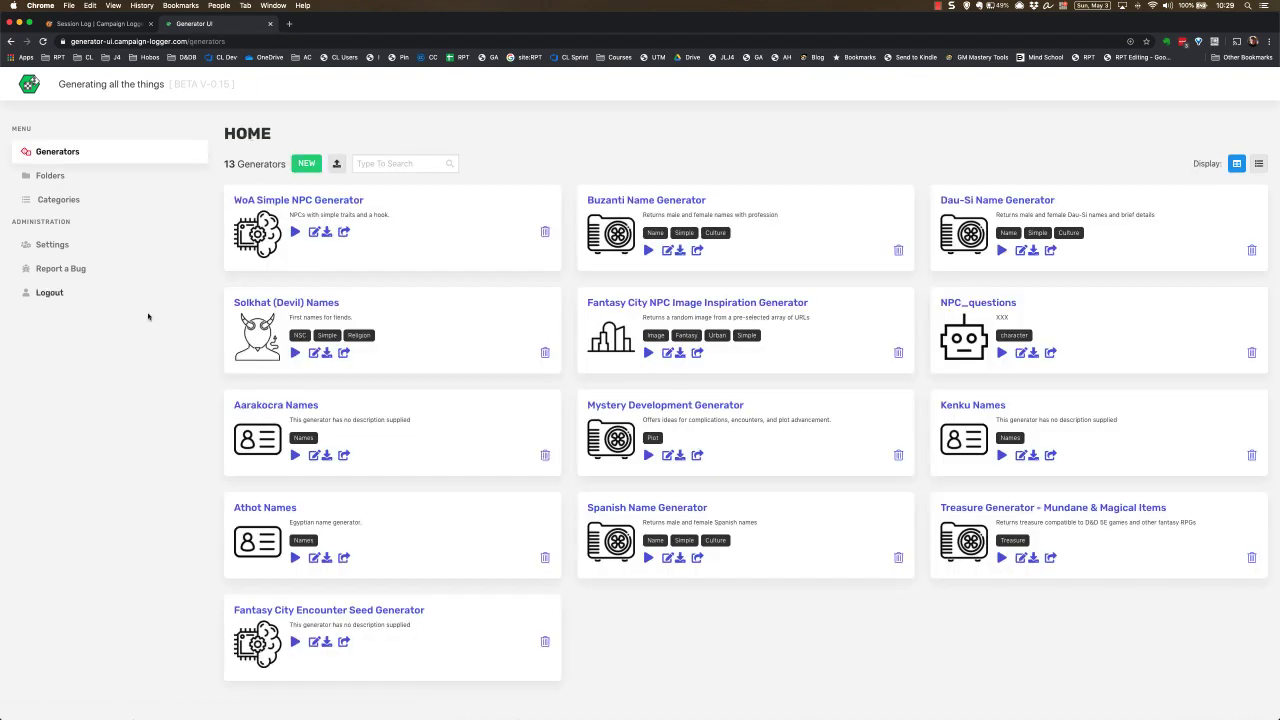
Expand the credits in the profile settings, look through the listed third-party licences, and return to the generator list
click(52, 244)
scroll(337, 306, down, 3)
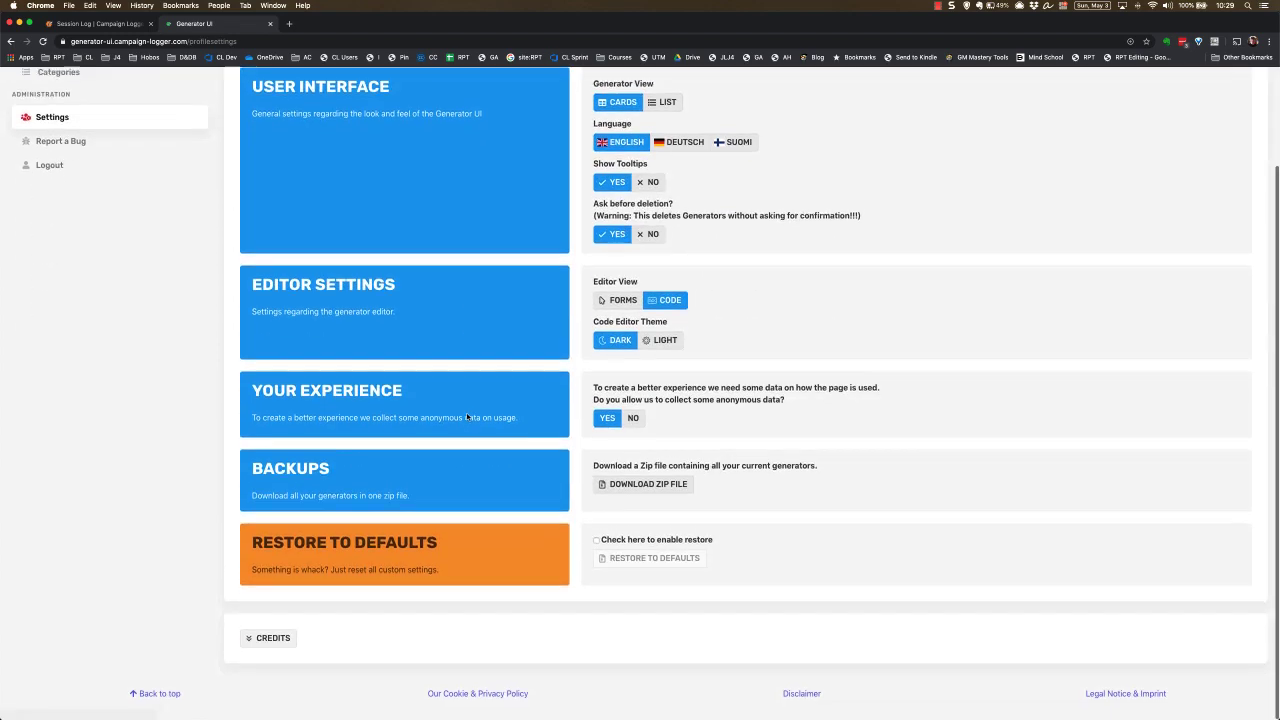
click(268, 651)
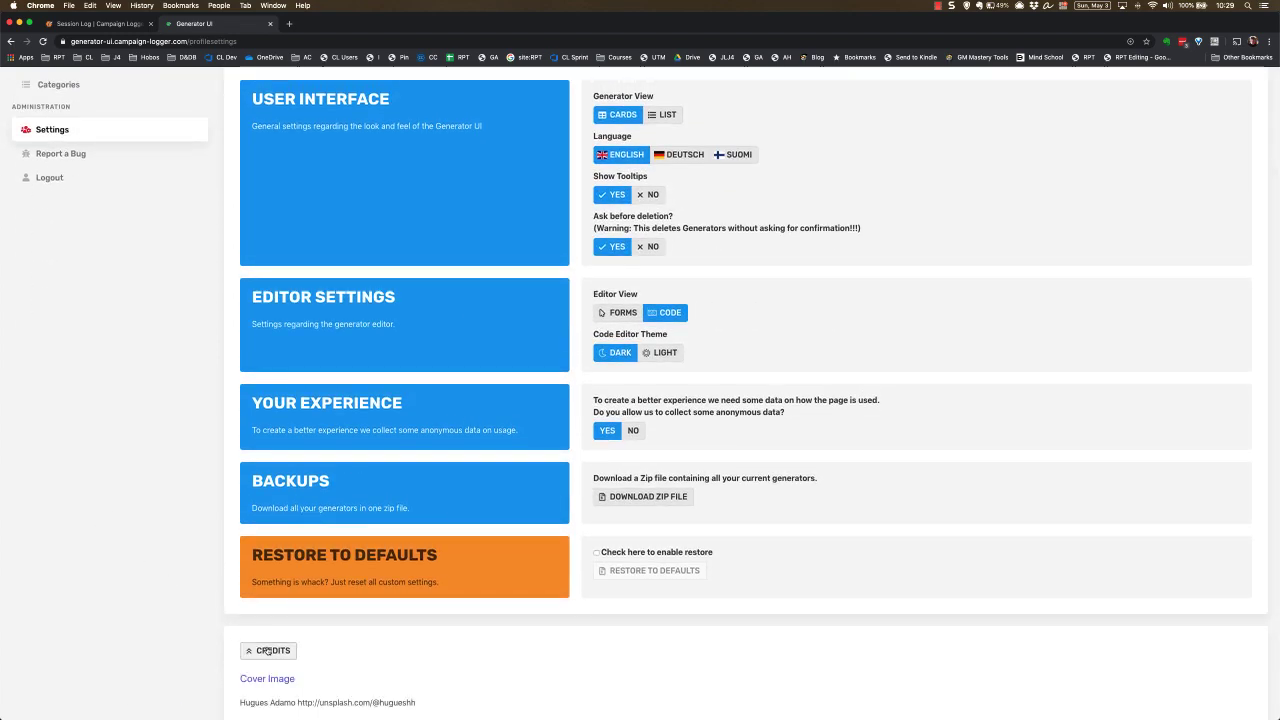
scroll(311, 593, down, 10)
scroll(311, 593, down, 12)
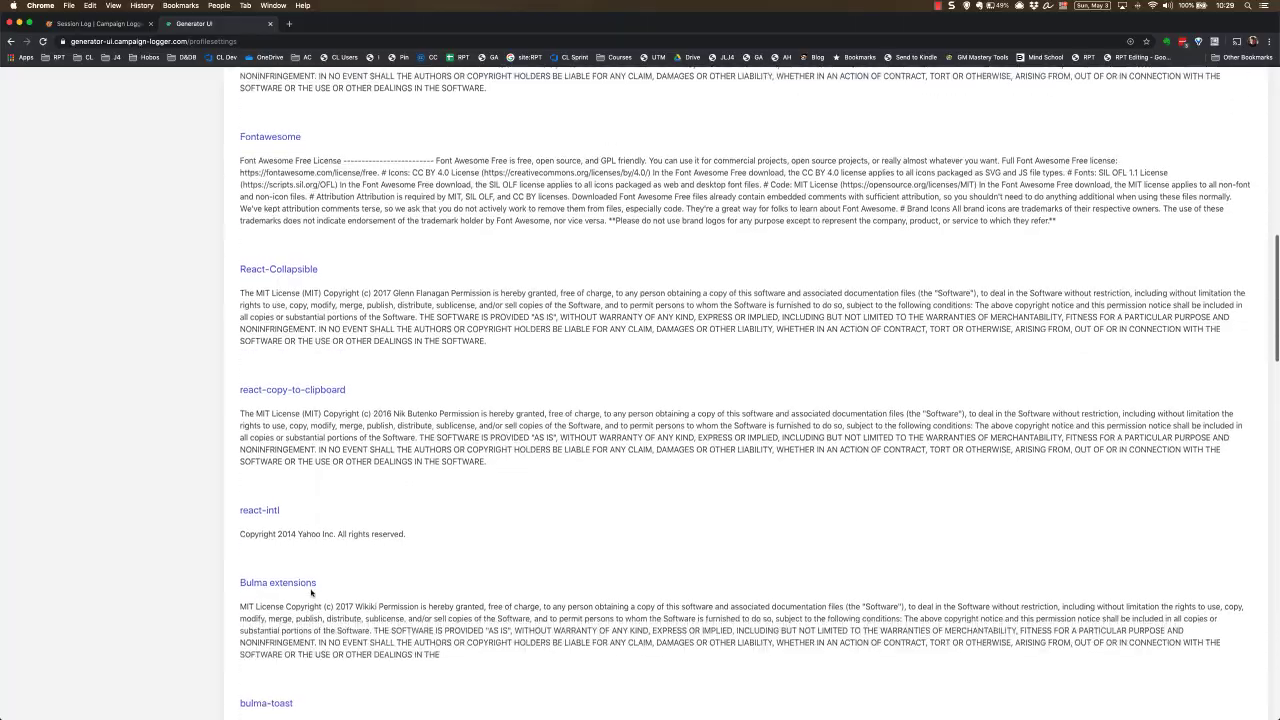
scroll(311, 593, up, 20)
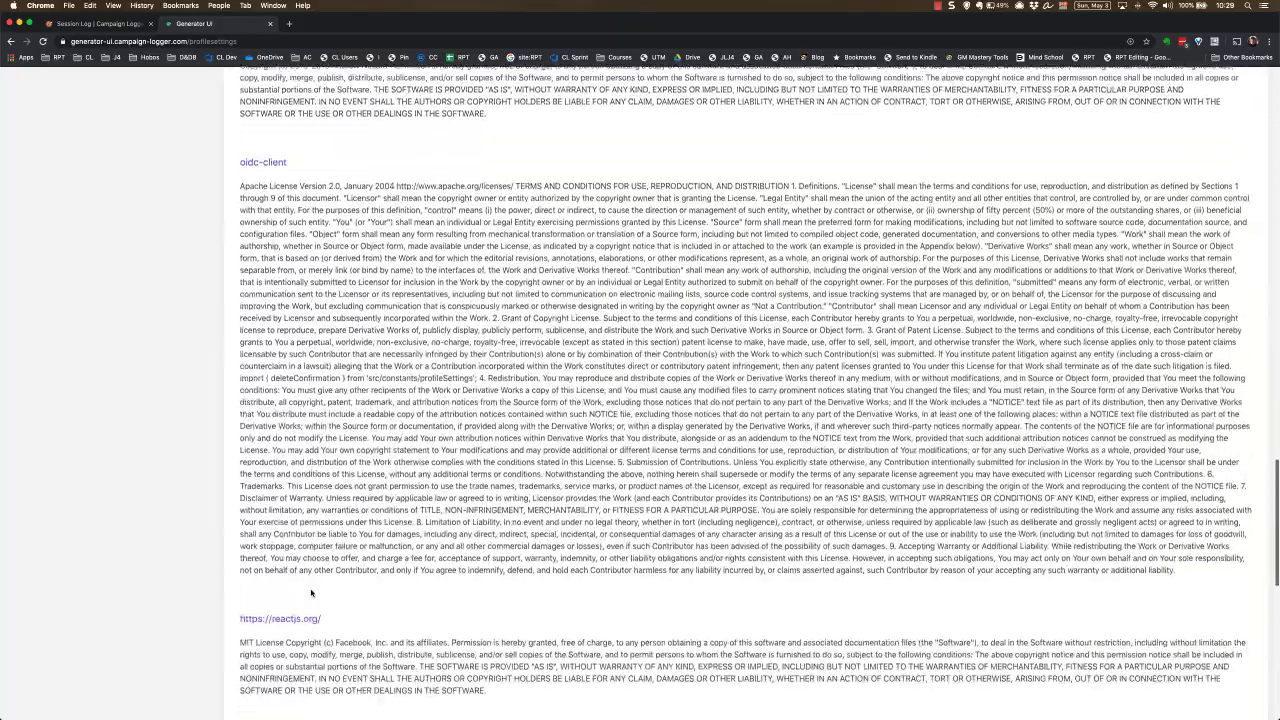
scroll(311, 590, up, 5)
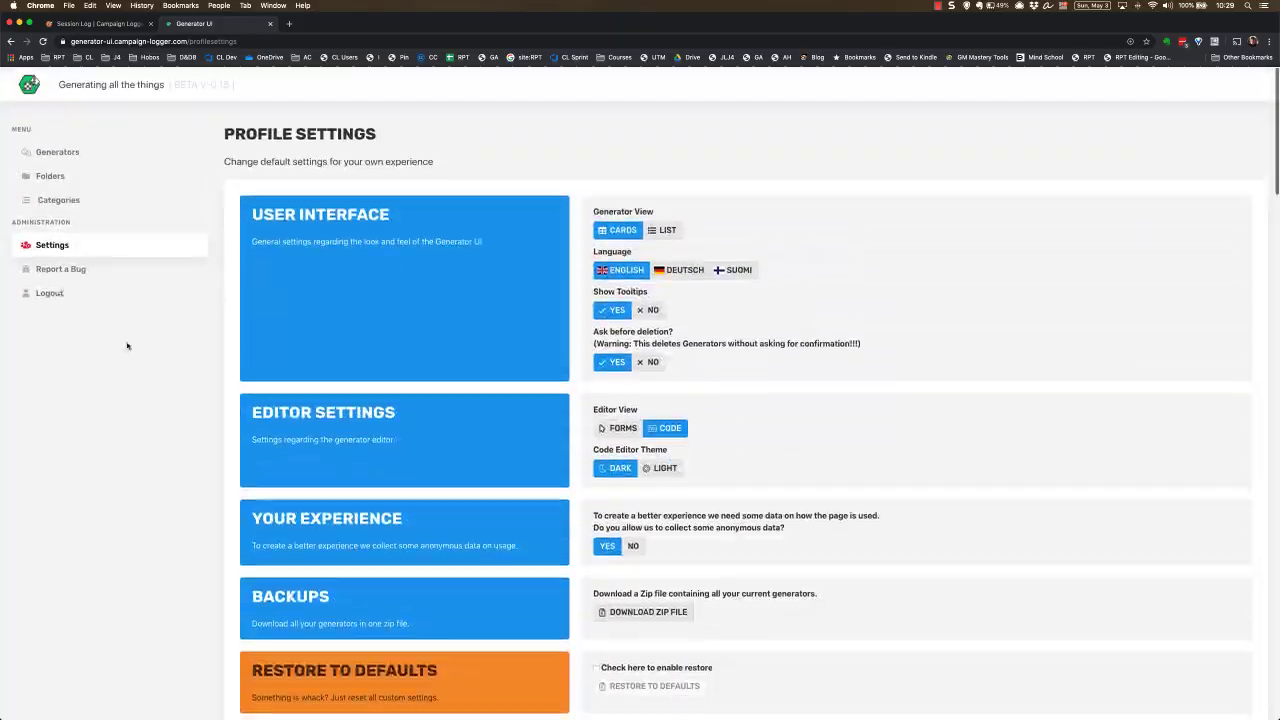
click(36, 151)
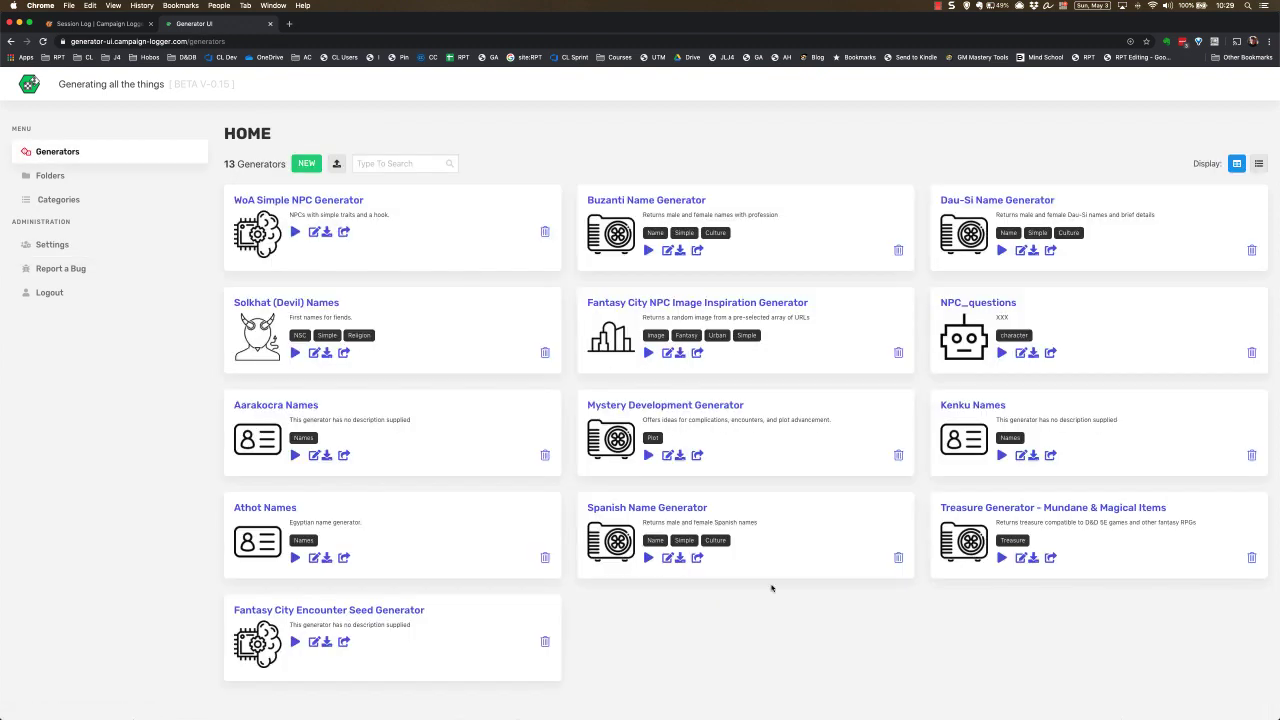